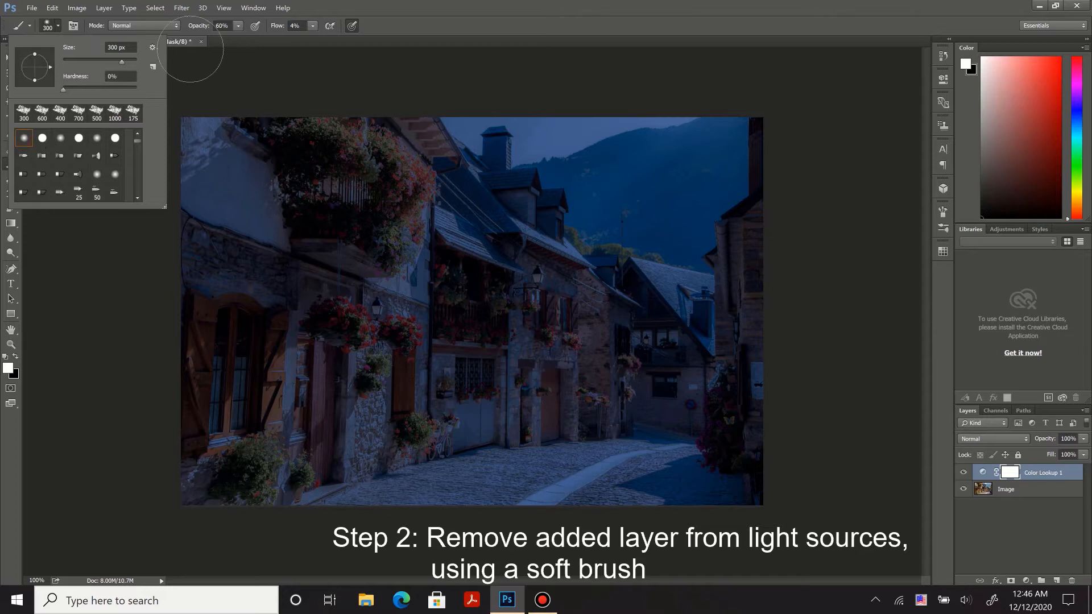
Step: Set the soft brush to 20% flow and 80 px for working on the wall lantern beside the red flowers
click(234, 49)
click(312, 26)
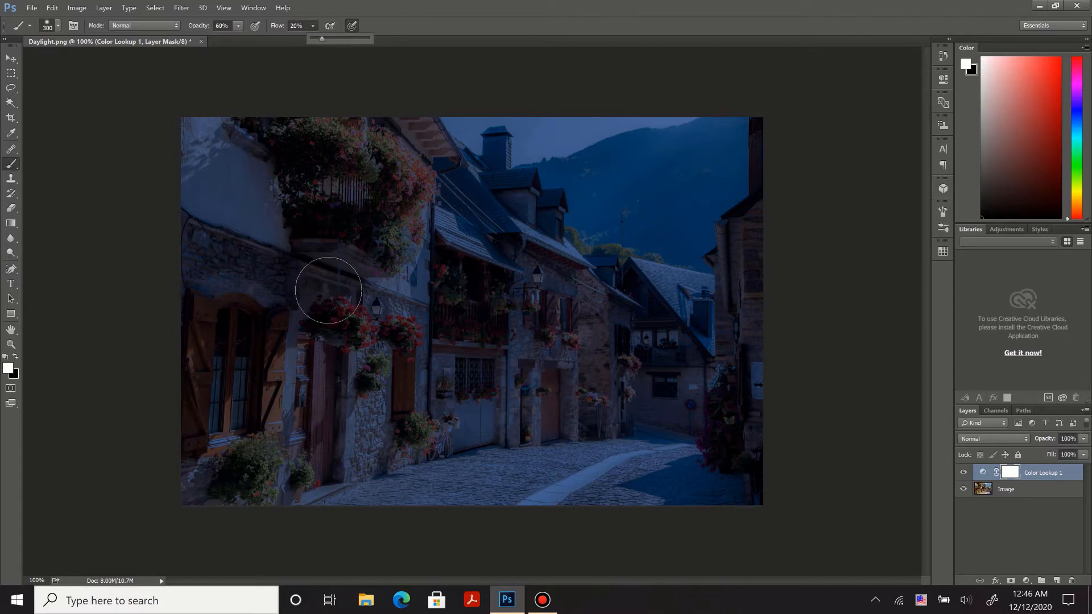
key(ctrl+plus)
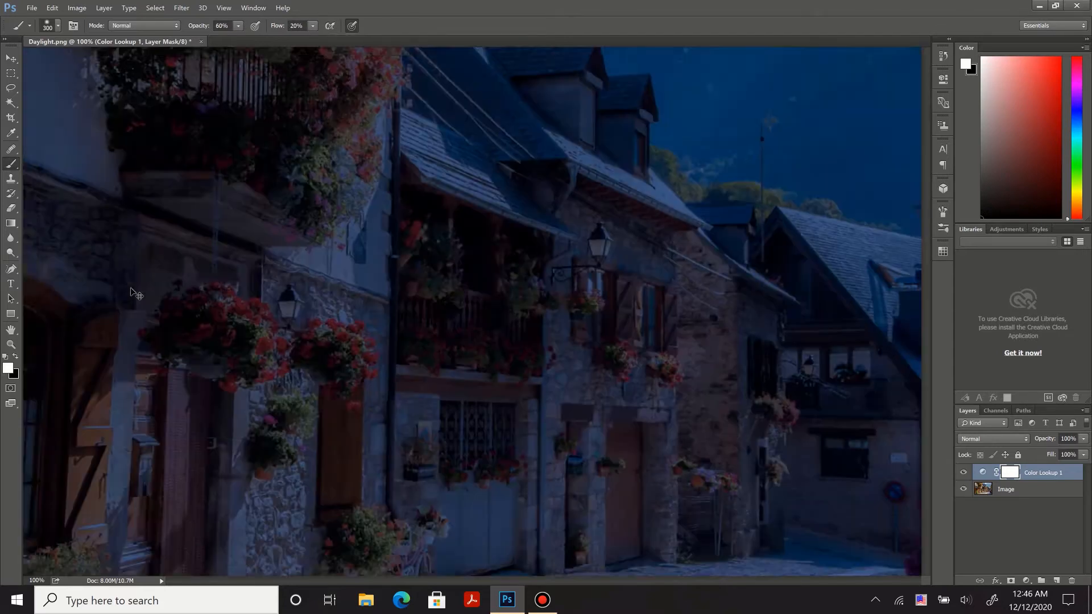
key(ctrl+plus)
key(space)
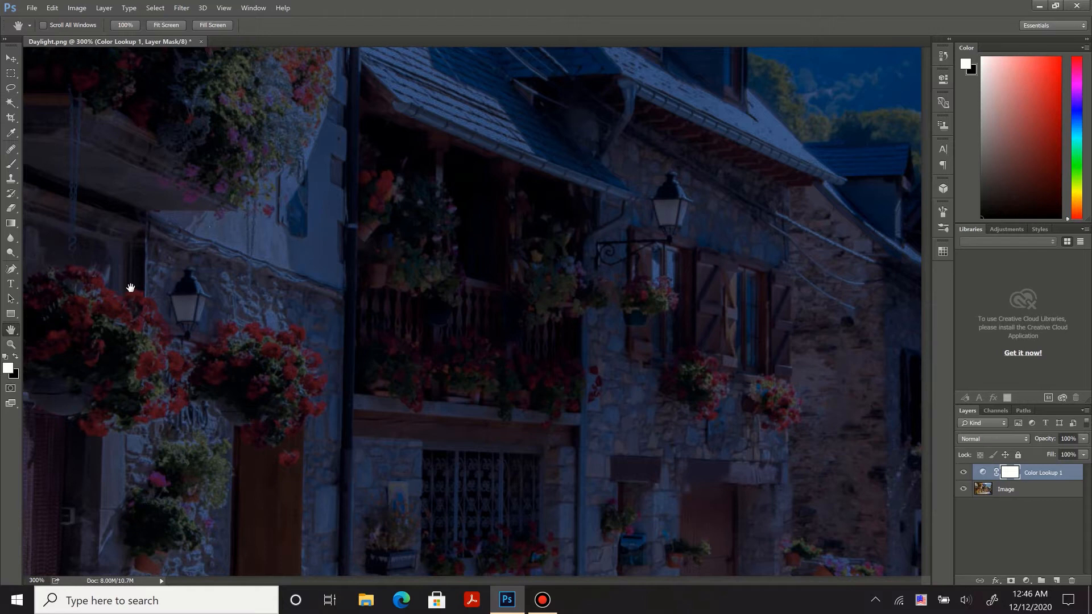
drag(285, 337, 495, 312)
drag(428, 289, 491, 314)
click(491, 314)
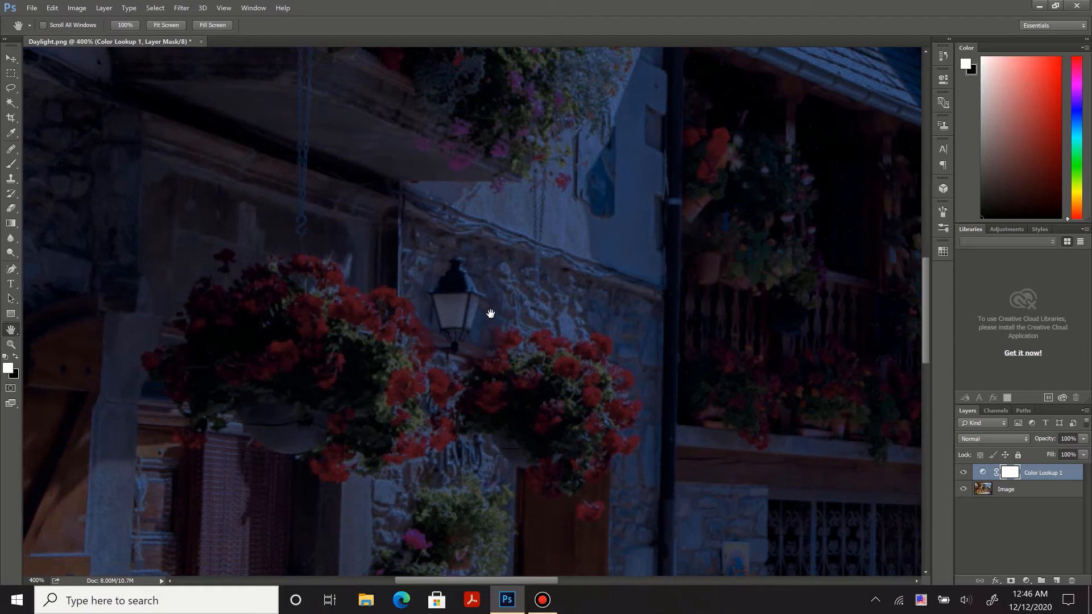
key(b)
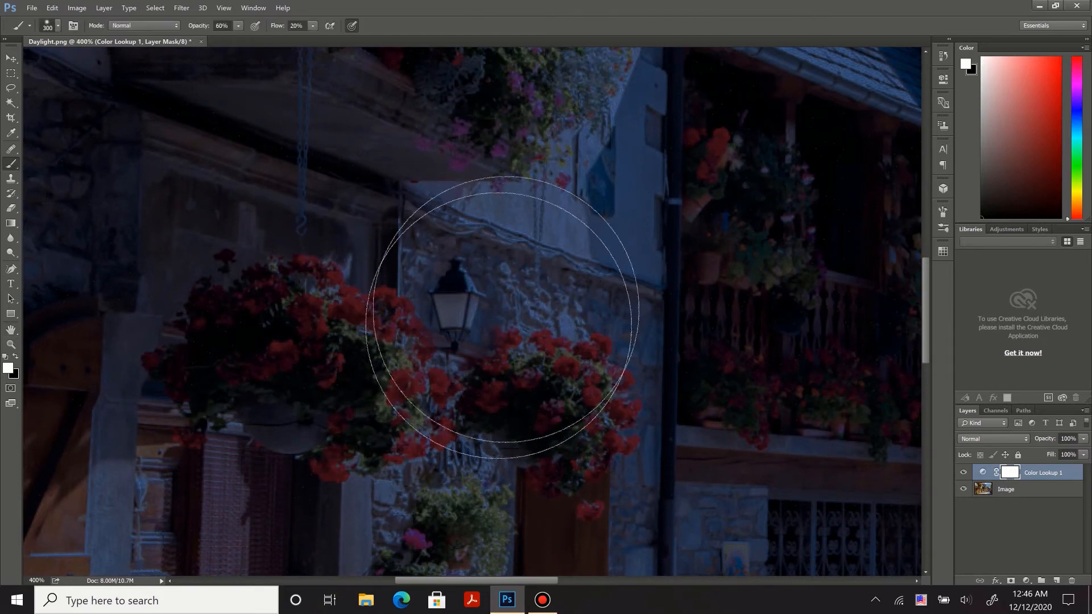
key(bracketleft)
key(bracketleft)
key(bracketleft)
key(bracketleft)
key(bracketleft)
key(bracketleft)
key(bracketleft)
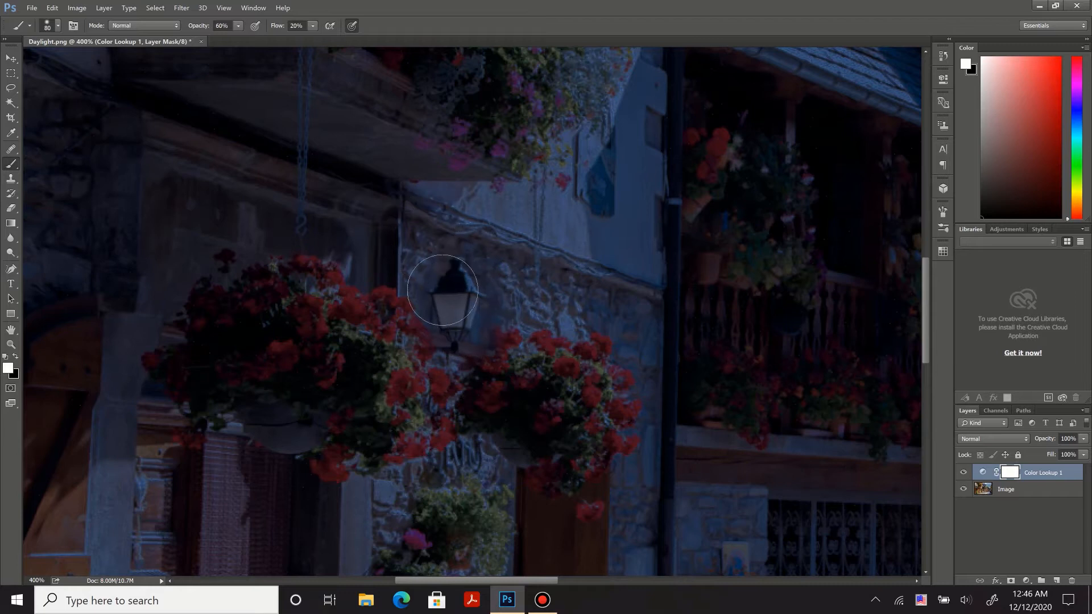
Step: Paint black on the Color Lookup mask over the glass of the wall lantern between the red flower baskets
key(x)
click(456, 311)
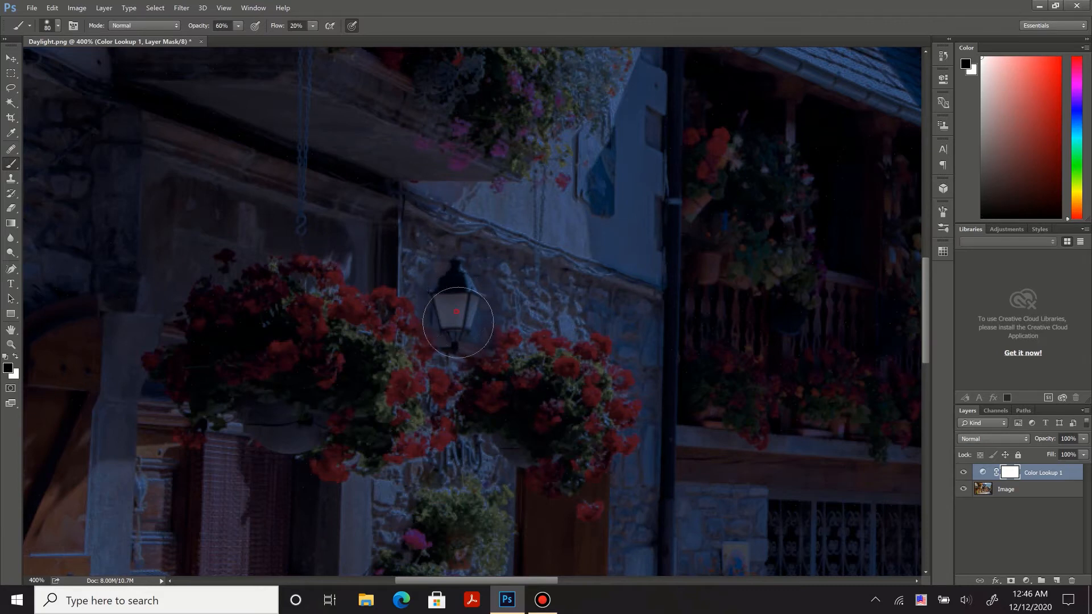
drag(455, 314, 456, 303)
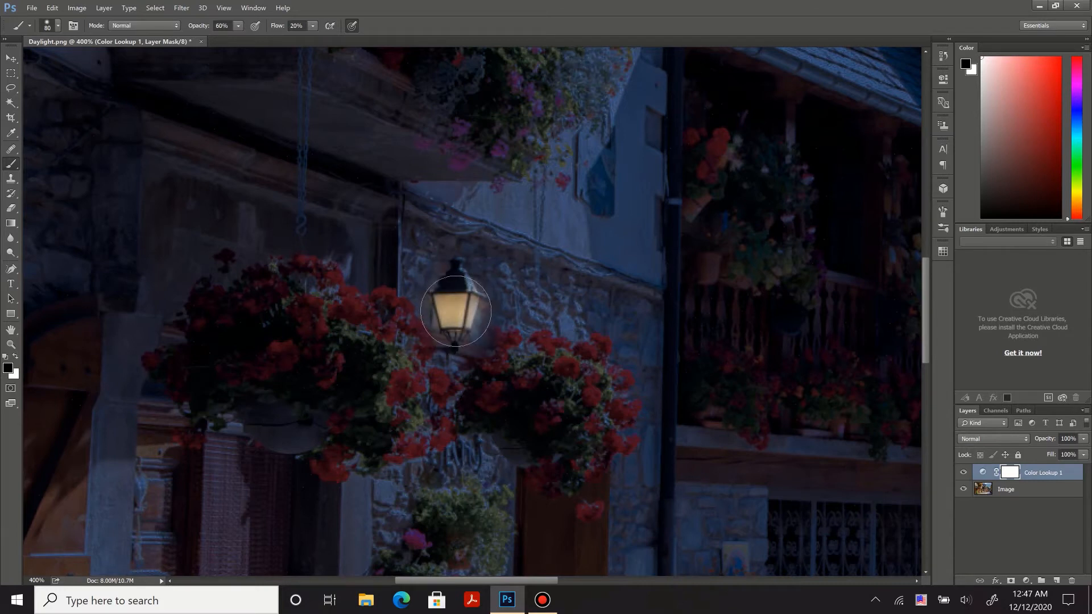
Step: Paint black on the mask over the glass of the bracket lantern beside the shuttered windows
key(space)
drag(778, 203, 356, 273)
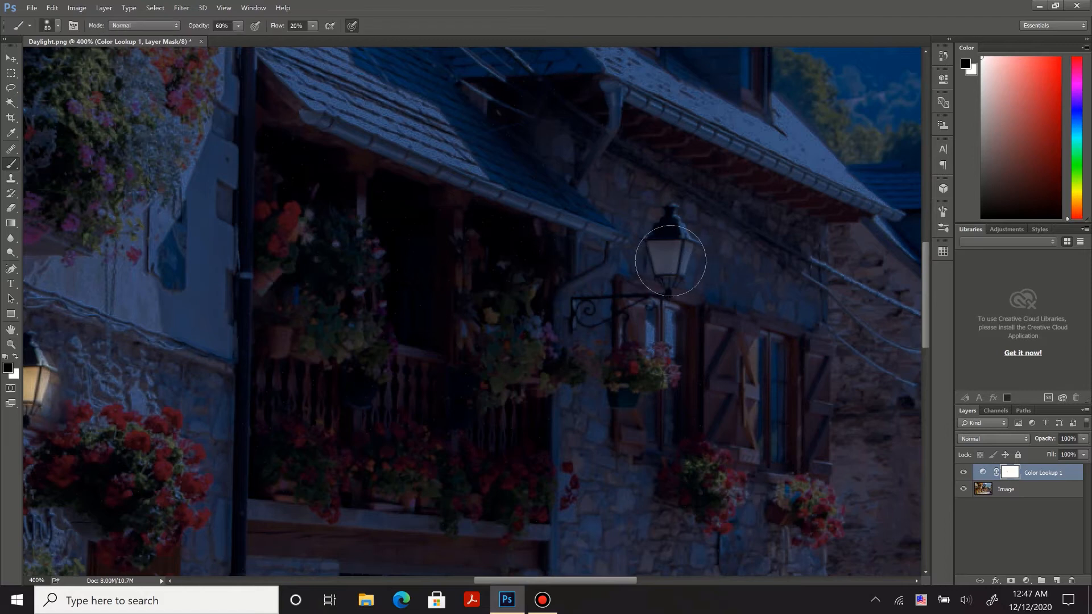
drag(666, 244, 667, 250)
key(space)
drag(126, 403, 359, 341)
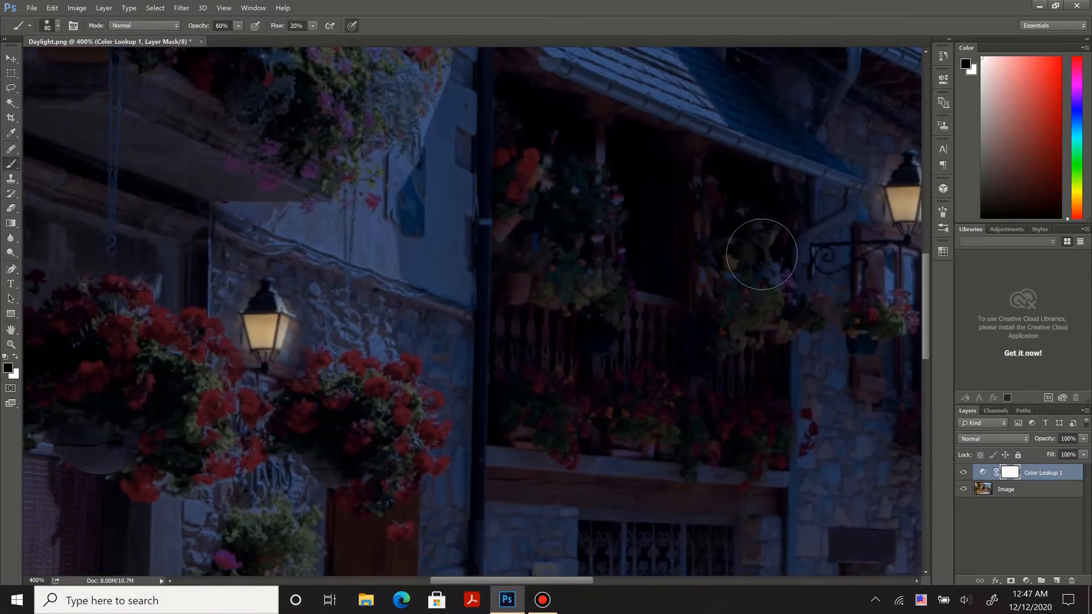
Step: Reduce the brush to 45 px and mask out the small distant lantern in front of the far house's balcony
key(space)
drag(744, 299, 198, 251)
drag(913, 359, 671, 273)
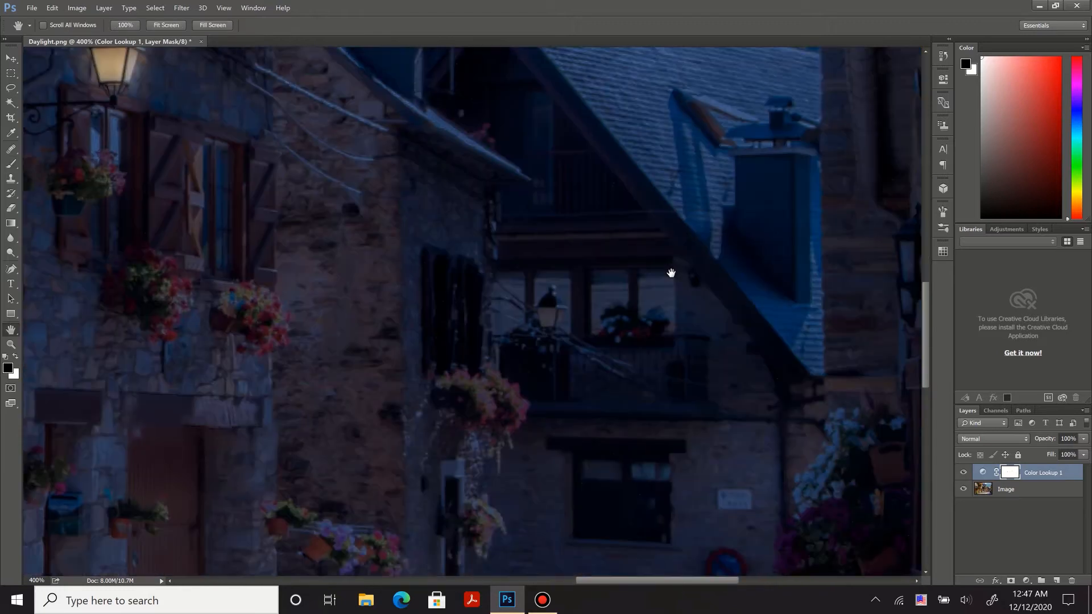
key(bracketleft)
key(bracketleft)
key(bracketleft)
key(bracketleft)
drag(553, 321, 553, 322)
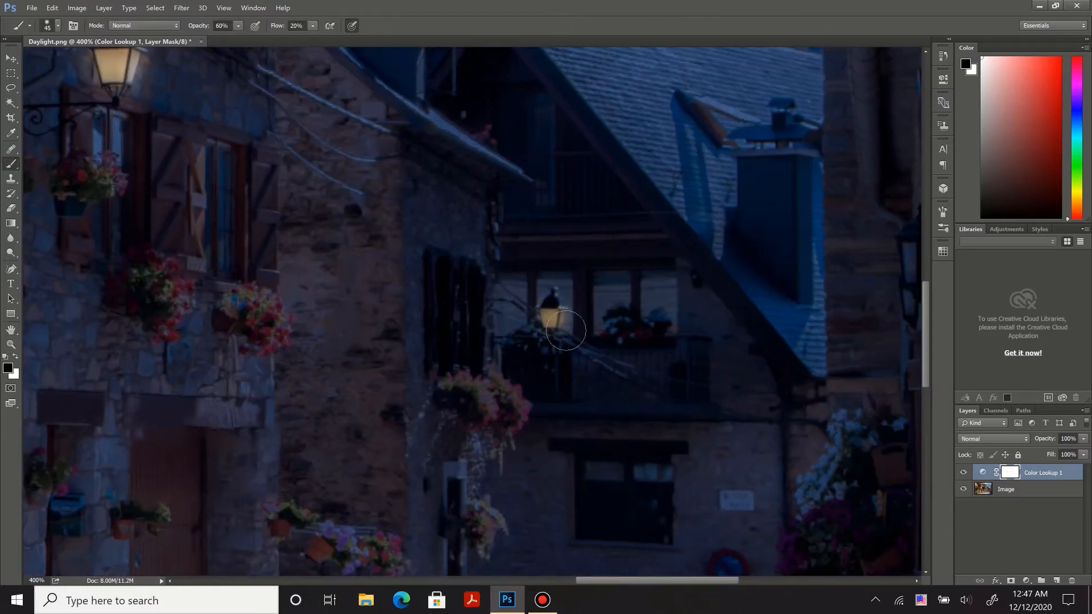
Step: Lower the brush flow to 7%, enlarge the brush and paint a faint glow on the mask around the lantern between the red flower baskets
key(ctrl+minus)
key(ctrl+minus)
key(ctrl+minus)
key(ctrl+plus)
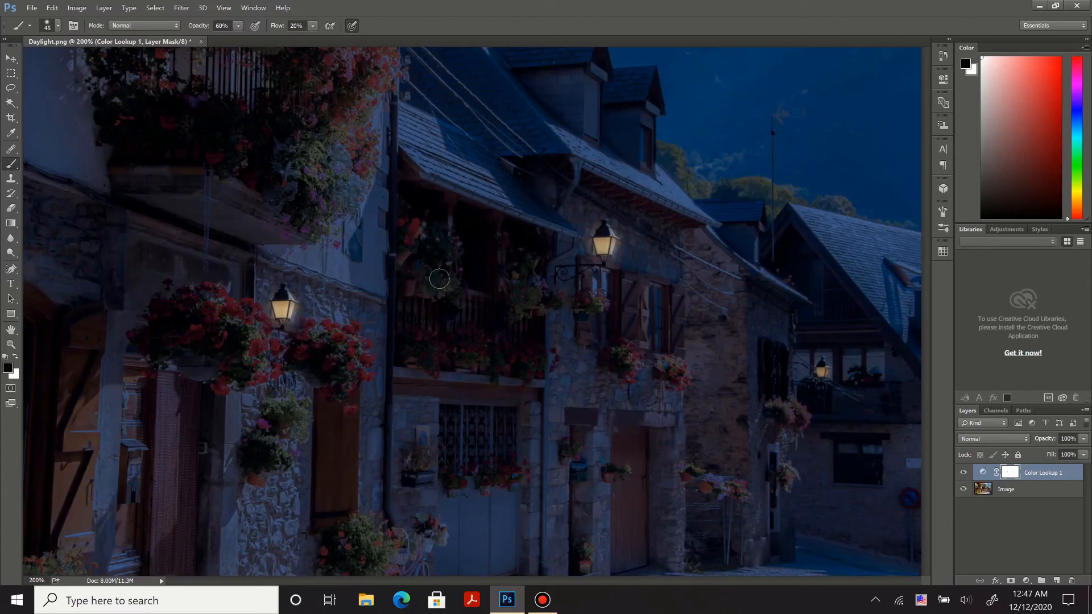
click(313, 28)
drag(312, 39, 305, 39)
key(bracketright)
key(bracketright)
key(bracketright)
key(bracketright)
key(bracketright)
key(bracketright)
key(bracketright)
key(bracketright)
key(bracketright)
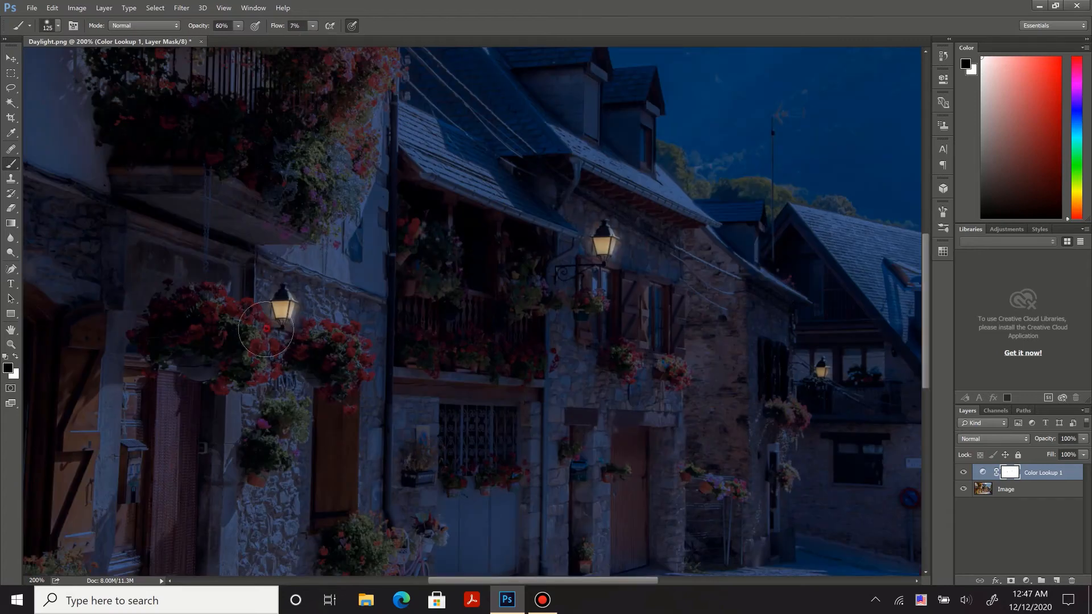
mouse_move(277, 280)
mouse_down()
mouse_move(308, 282)
mouse_move(280, 275)
mouse_move(316, 328)
mouse_move(302, 300)
mouse_move(330, 327)
mouse_move(280, 364)
mouse_up()
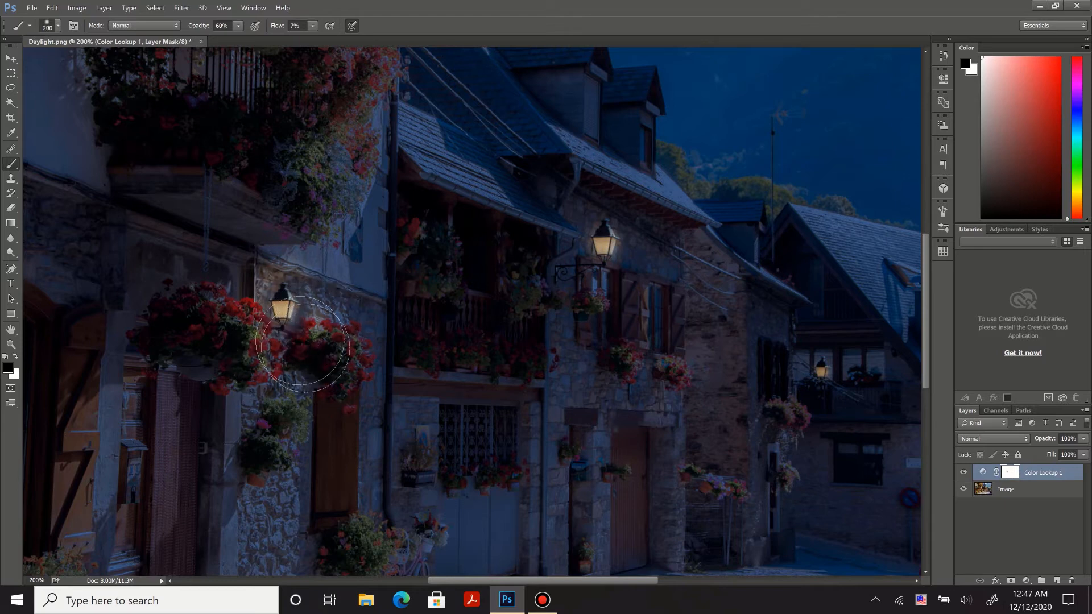
key(bracketright)
key(bracketright)
Step: Reduce the brush size and paint a faint glow on the mask around the bracket lantern and the shutters and flowers below it
key(bracketleft)
key(bracketleft)
key(bracketleft)
key(bracketleft)
key(bracketleft)
key(bracketleft)
mouse_move(593, 217)
mouse_down()
mouse_move(548, 193)
mouse_move(627, 235)
mouse_move(626, 335)
mouse_move(616, 314)
mouse_move(604, 323)
mouse_move(599, 275)
mouse_move(573, 264)
mouse_move(581, 245)
mouse_move(557, 283)
mouse_move(569, 294)
mouse_move(549, 268)
mouse_move(549, 300)
mouse_move(550, 264)
mouse_move(591, 346)
mouse_move(625, 342)
mouse_move(626, 360)
mouse_move(637, 310)
mouse_up()
Step: Adjust the brush size and paint a faint glow on the mask around the distant lantern on the far house
key(bracketright)
key(bracketright)
key(bracketleft)
key(bracketleft)
mouse_move(814, 382)
mouse_down()
mouse_move(801, 361)
mouse_move(827, 357)
mouse_move(836, 375)
mouse_move(851, 360)
mouse_move(848, 373)
mouse_move(845, 358)
mouse_move(809, 380)
mouse_up()
Step: Raise the brush flow to 19% and mask out the far house's small lower window with a 45 px brush
key(bracketleft)
key(bracketleft)
key(bracketleft)
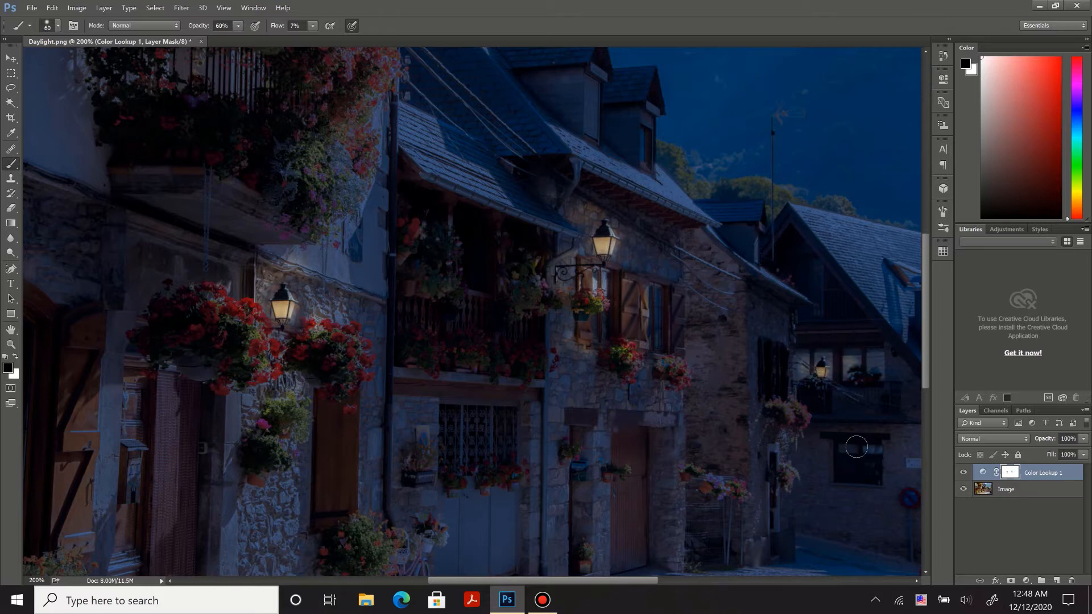
key(ctrl+minus)
key(ctrl+plus)
mouse_move(860, 437)
mouse_down()
mouse_move(522, 232)
mouse_move(651, 332)
mouse_up()
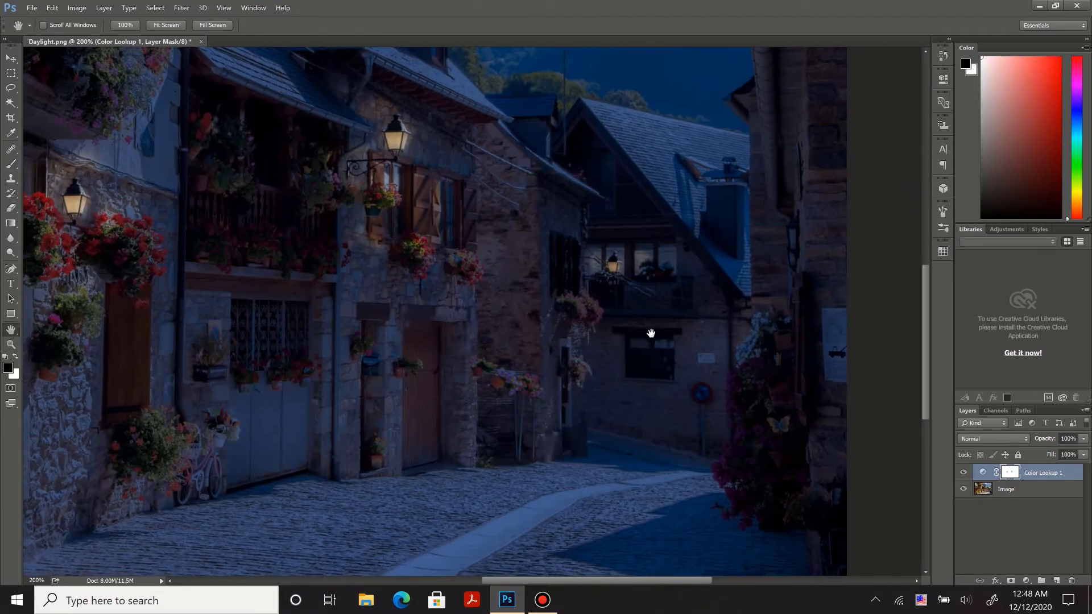
key(bracketleft)
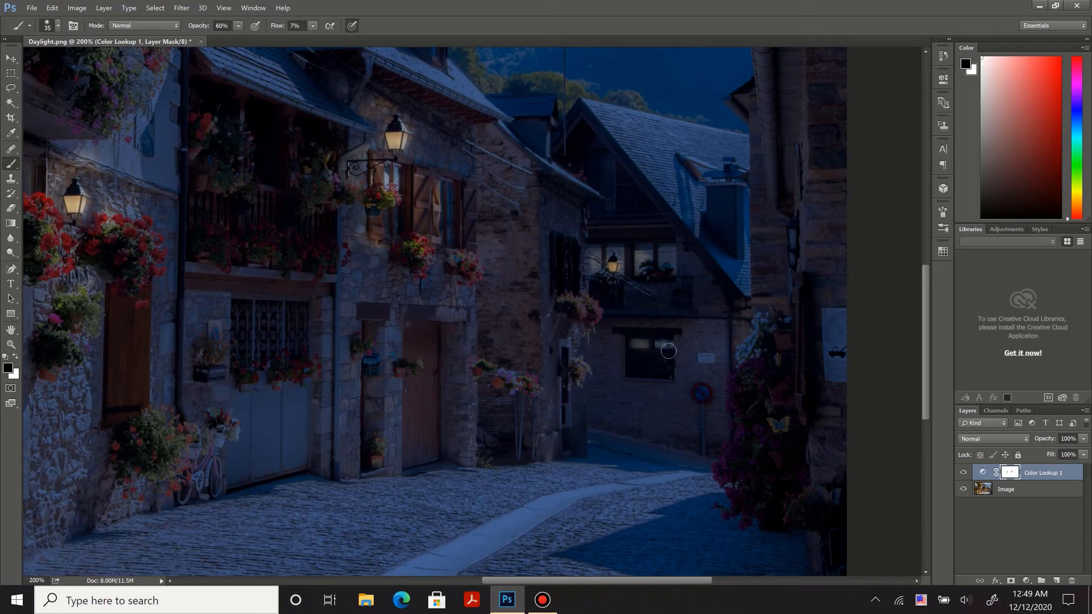
click(312, 26)
click(683, 410)
drag(669, 346, 627, 352)
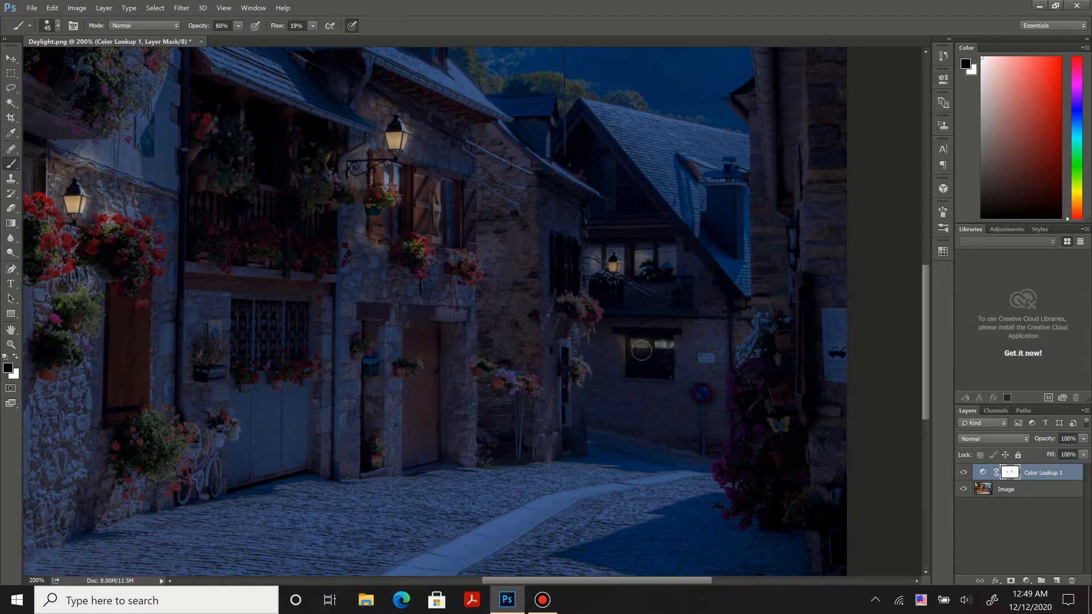
Step: Enlarge the brush and mask out the panes of the large arched window in the nearest house, ending with a 90 px brush
drag(371, 388, 783, 312)
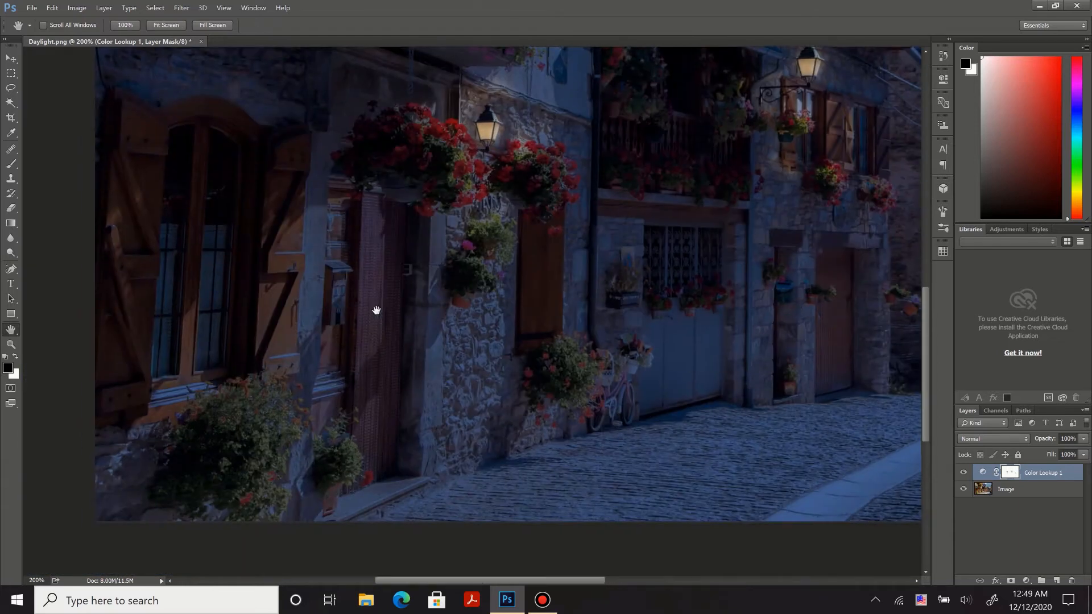
key(ctrl+minus)
mouse_move(241, 347)
mouse_down()
mouse_move(239, 381)
mouse_move(240, 328)
mouse_move(237, 429)
mouse_up()
mouse_move(219, 366)
mouse_down()
mouse_move(206, 336)
mouse_move(226, 447)
mouse_up()
key(bracketright)
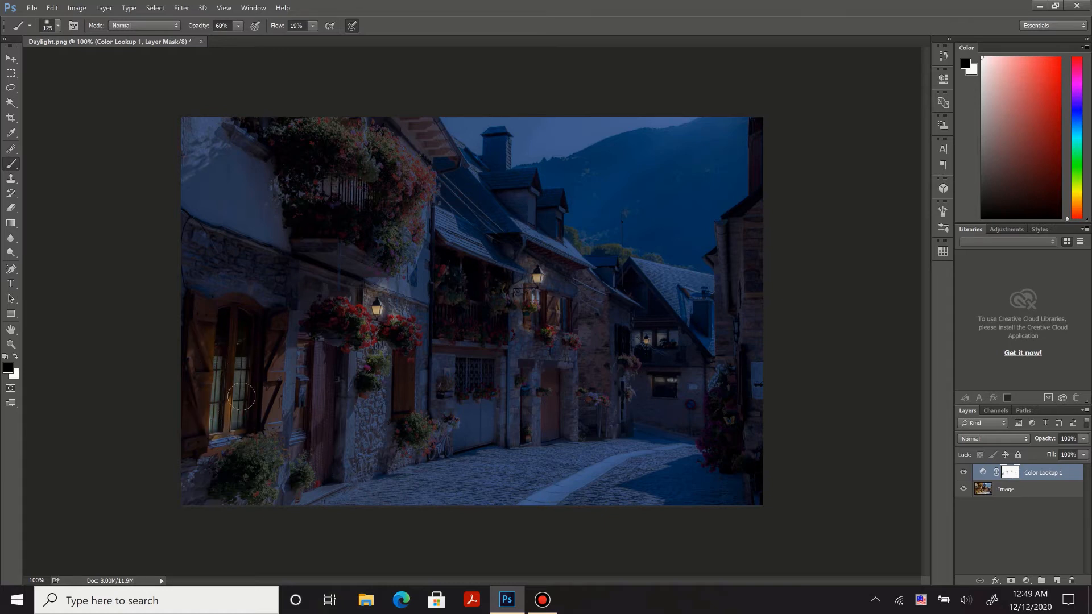
key(bracketleft)
key(bracketleft)
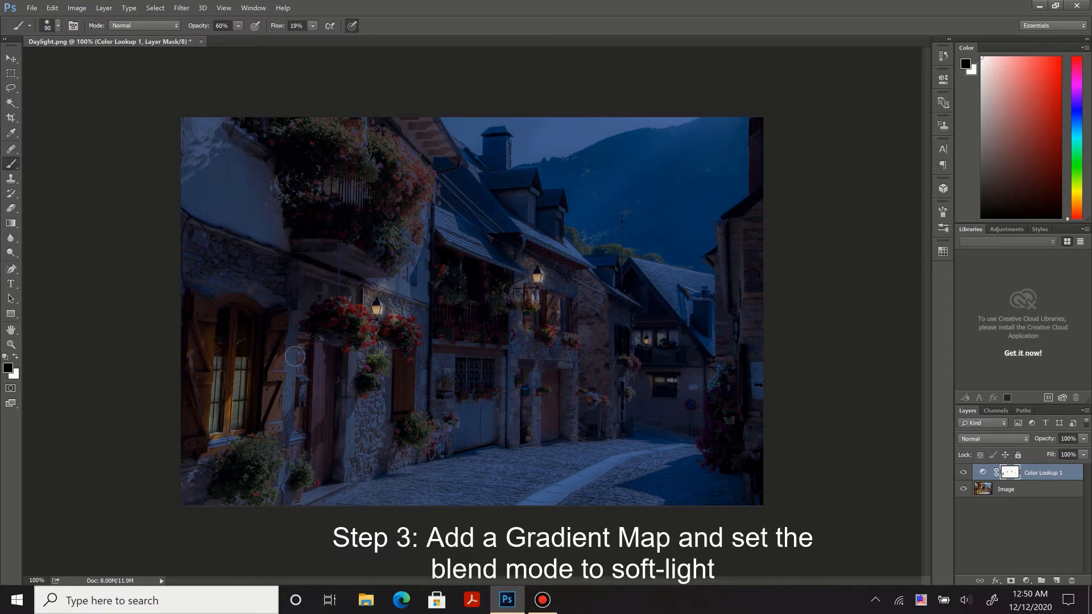
Step: Add a Gradient Map adjustment layer above the Color Lookup layer
key(v)
click(1049, 556)
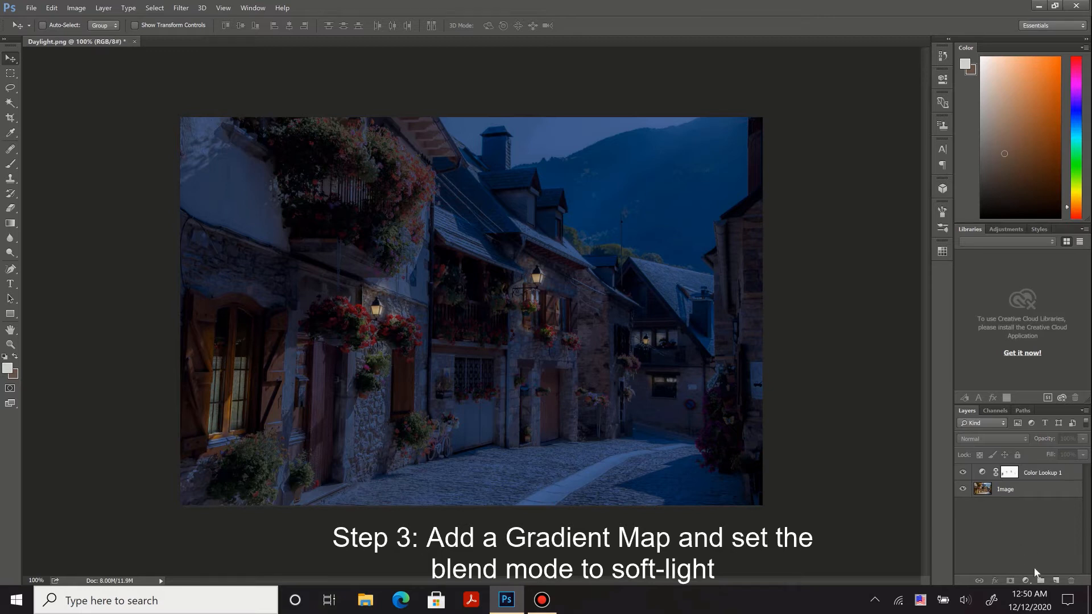
click(1026, 580)
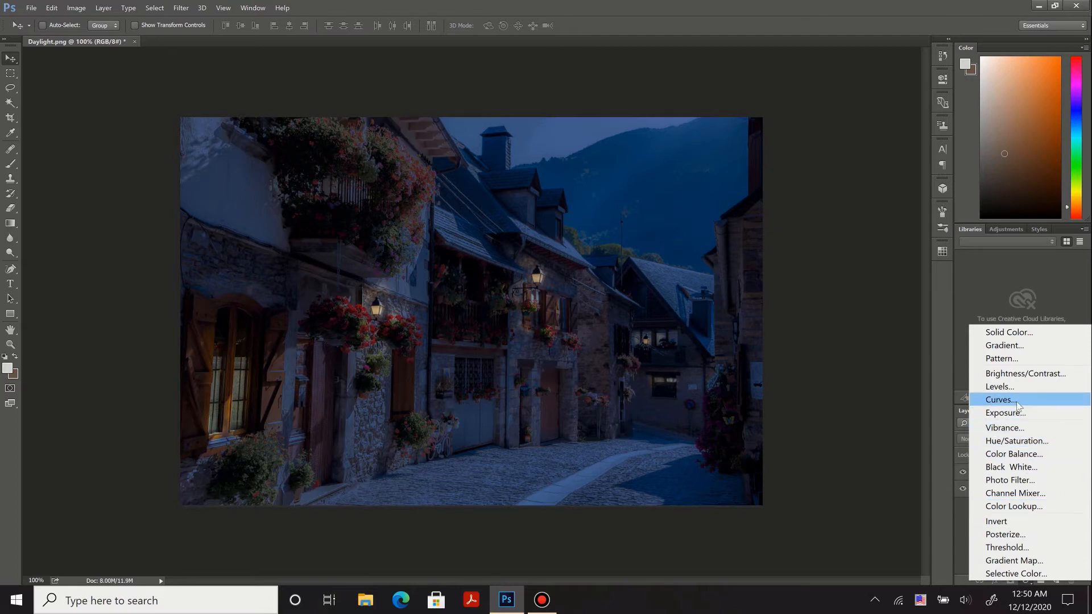
click(1022, 561)
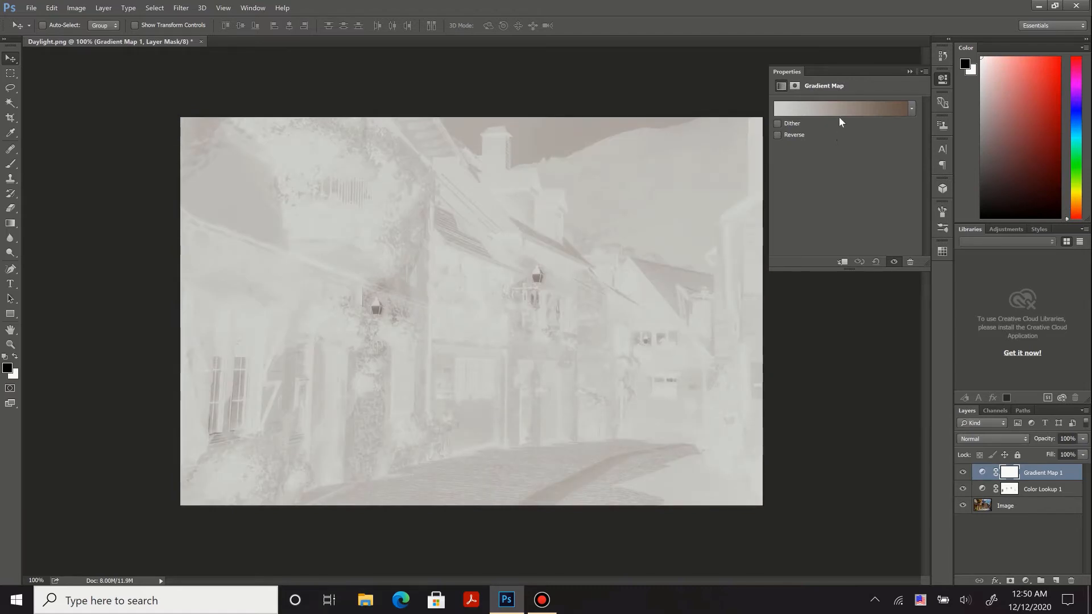
Step: Edit the gradient map and set its dark-end colour stop to deep navy 090e3f
click(841, 109)
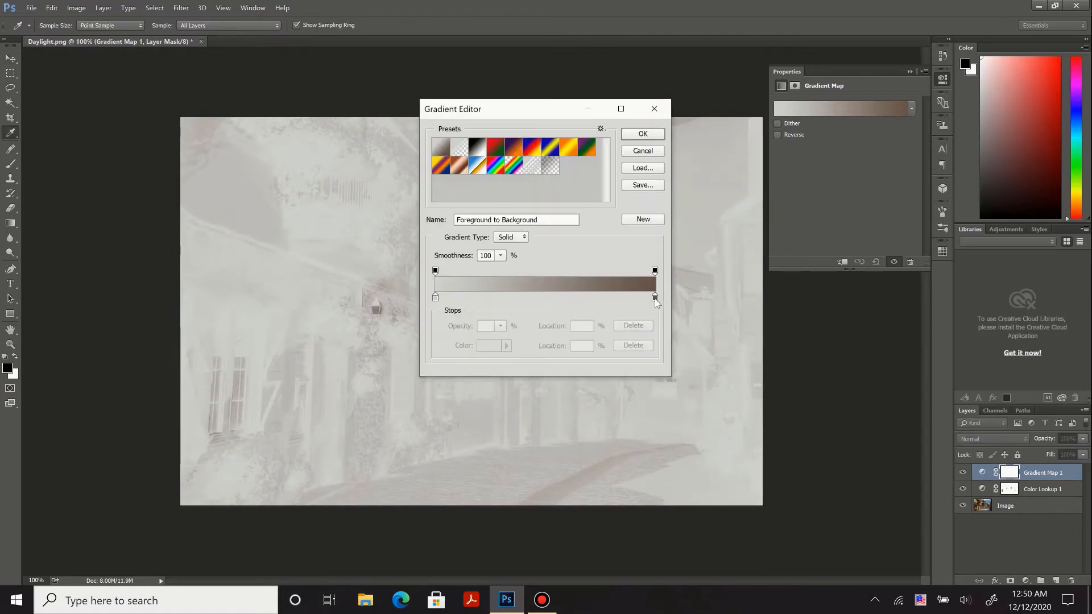
click(436, 298)
double_click(436, 297)
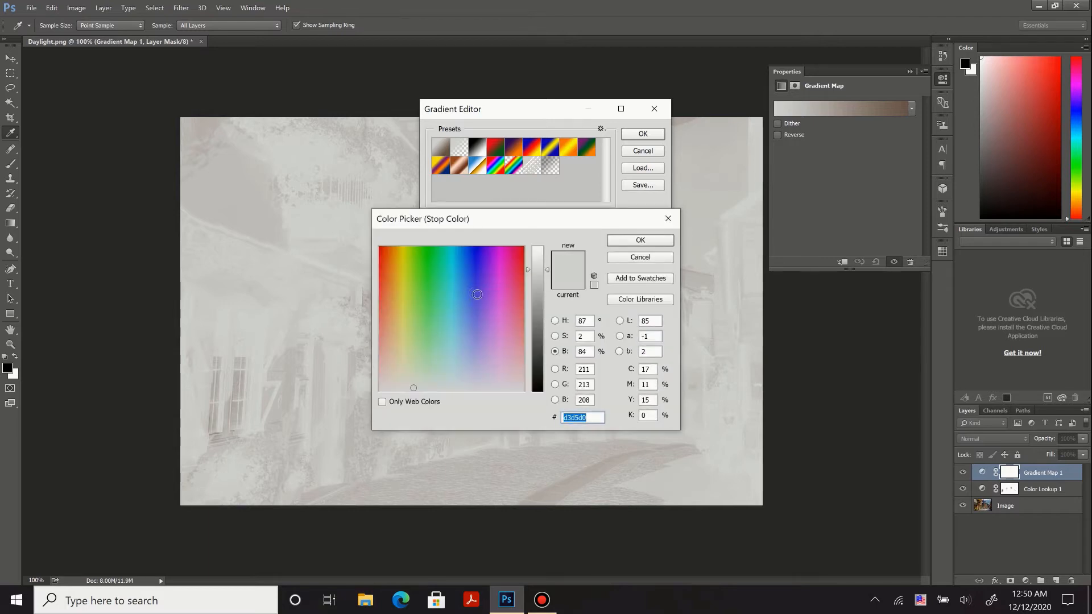
drag(468, 280, 473, 265)
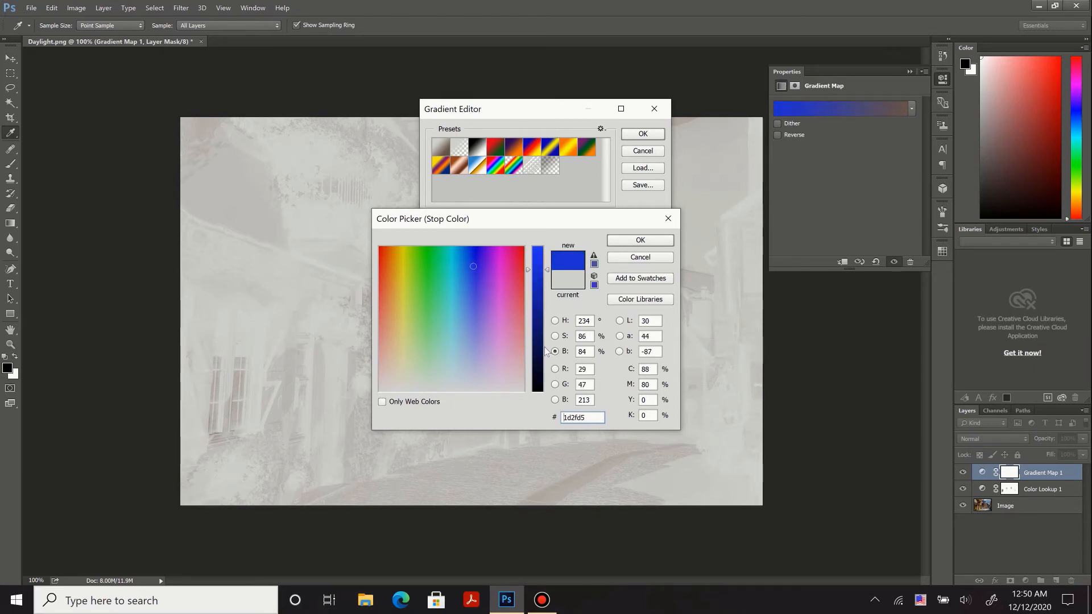
drag(542, 356, 542, 359)
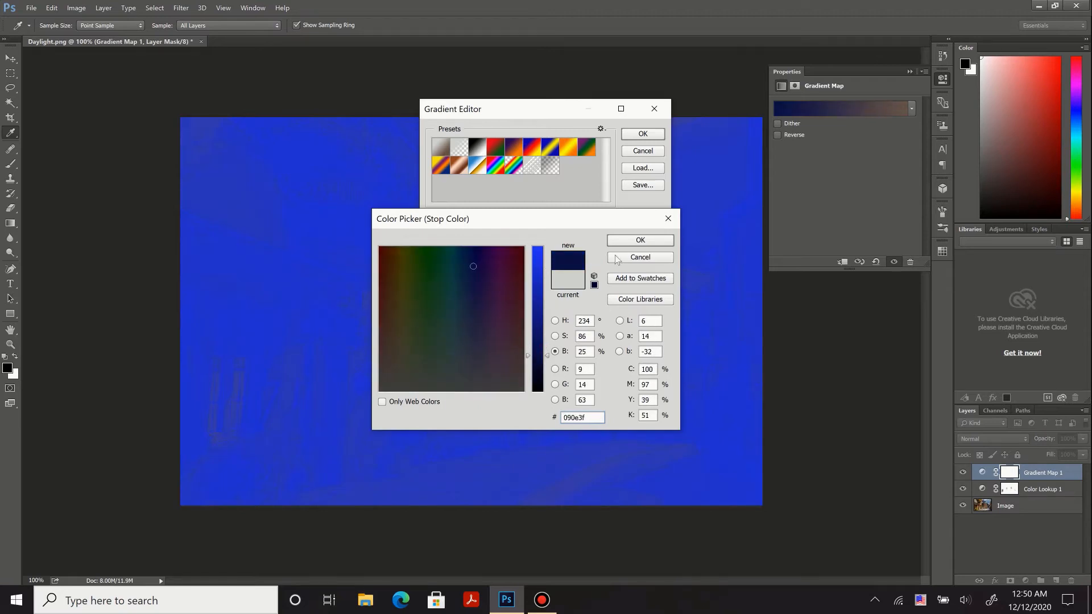
click(630, 244)
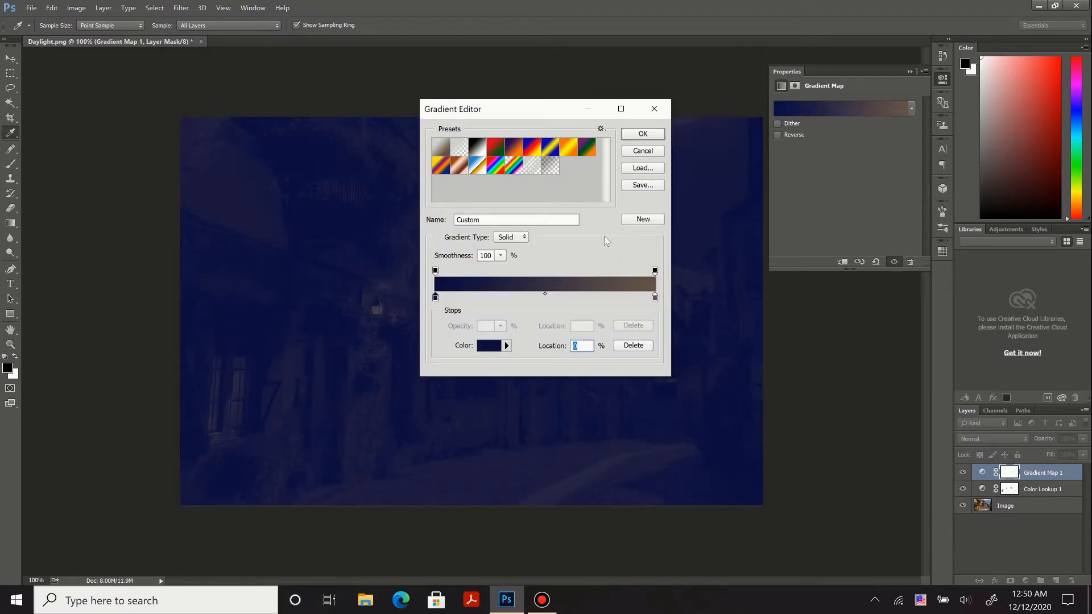
Step: Set the gradient's 100% colour stop to bright blue 36acff
double_click(655, 298)
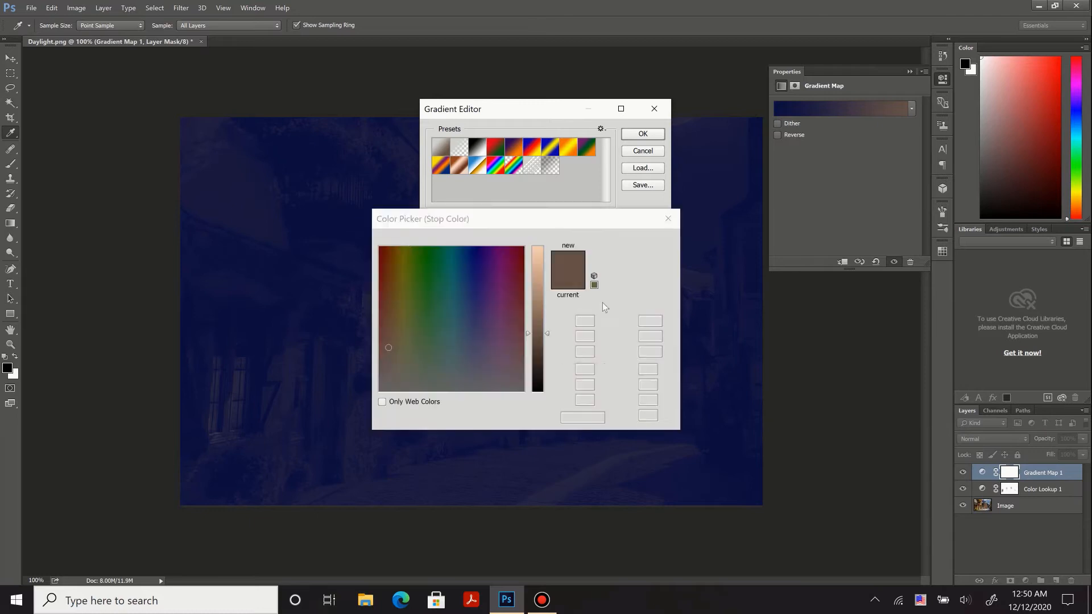
mouse_move(465, 290)
mouse_down()
mouse_move(468, 259)
mouse_move(461, 277)
mouse_up()
drag(543, 268, 545, 246)
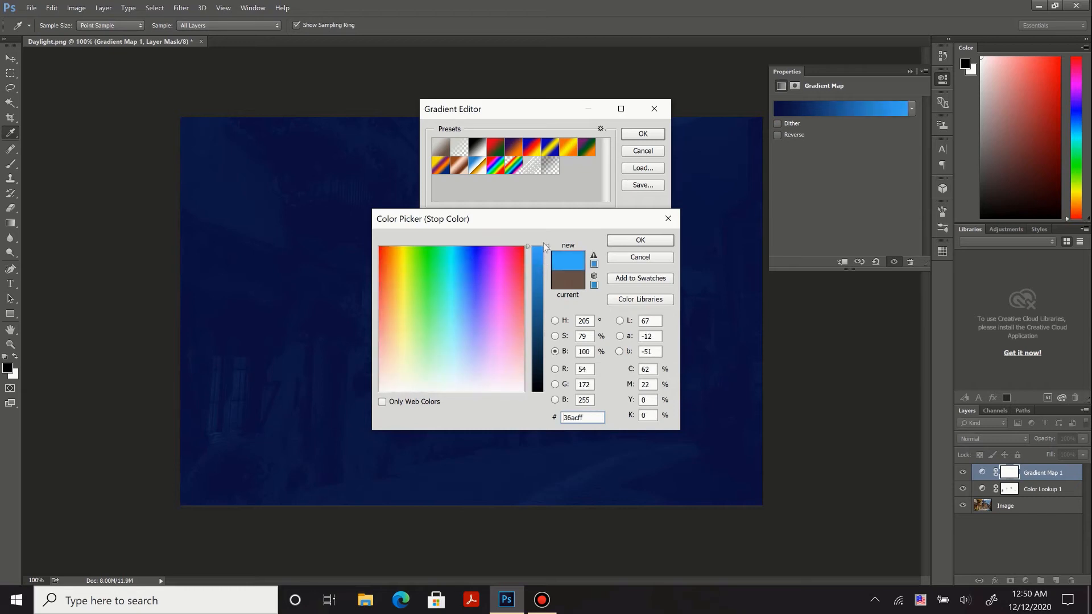
click(619, 243)
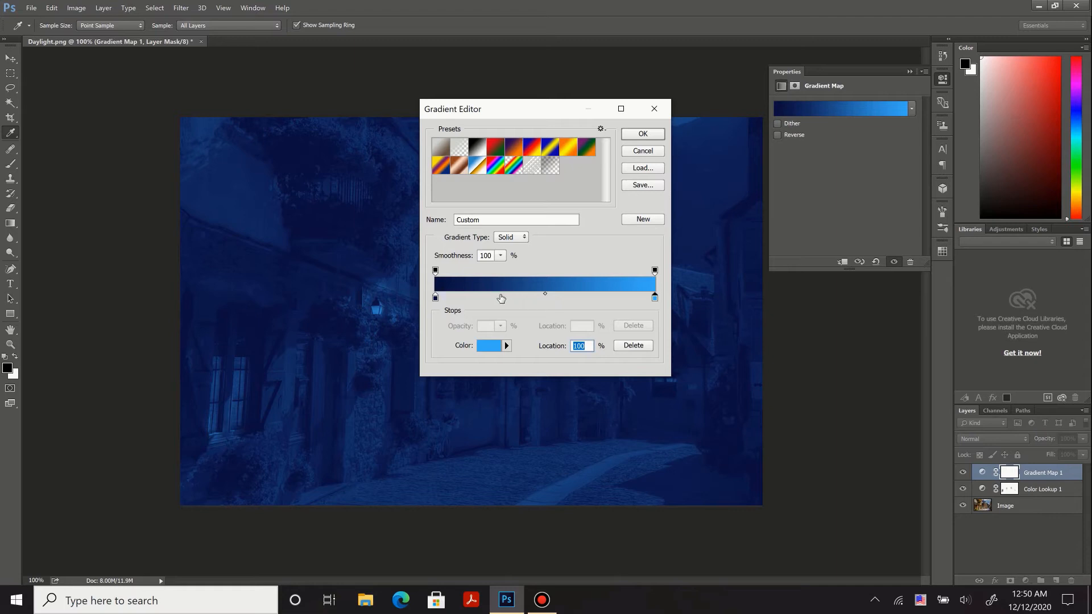
Step: Add a colour stop at about 30% of the gradient and darken it to blue 1b5781
click(501, 297)
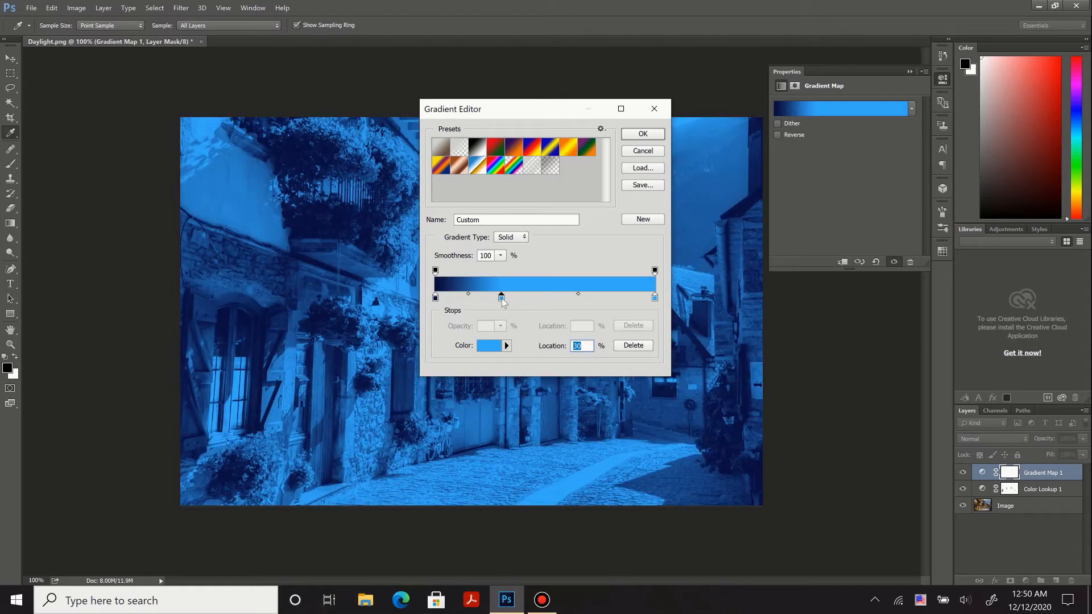
double_click(502, 299)
drag(537, 277, 538, 322)
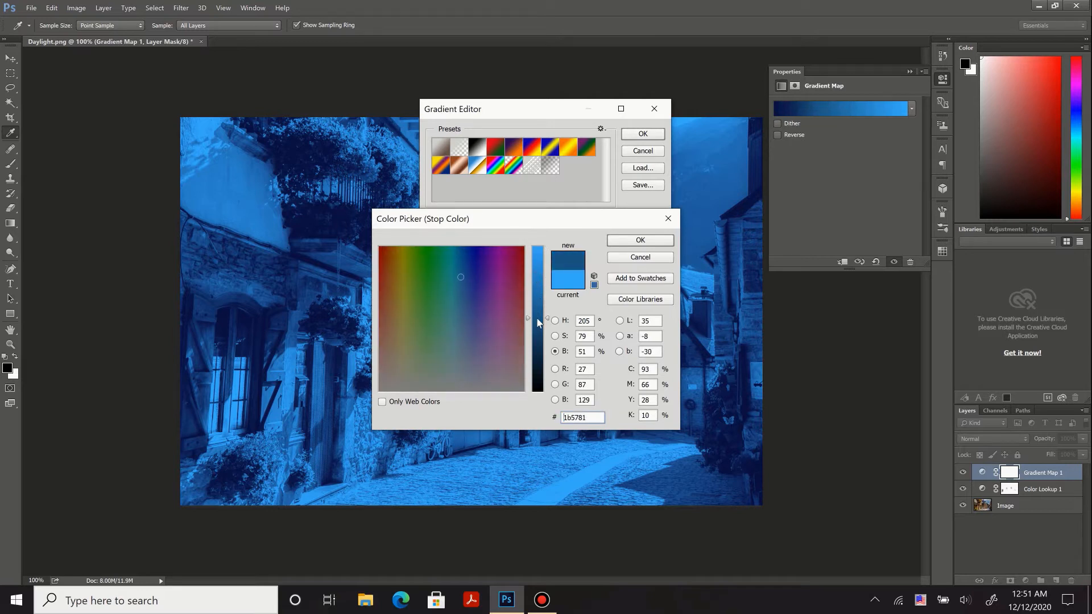
click(628, 241)
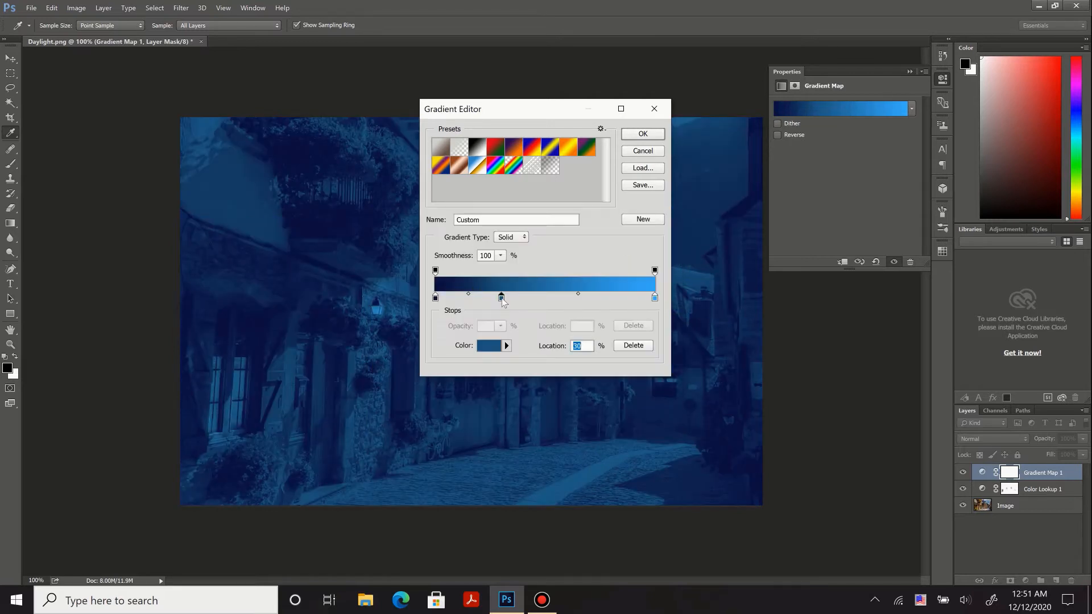
Step: Shift the mid-blue stop to about the gradient's midpoint and the navy stop inward to about 16%
drag(501, 298, 554, 298)
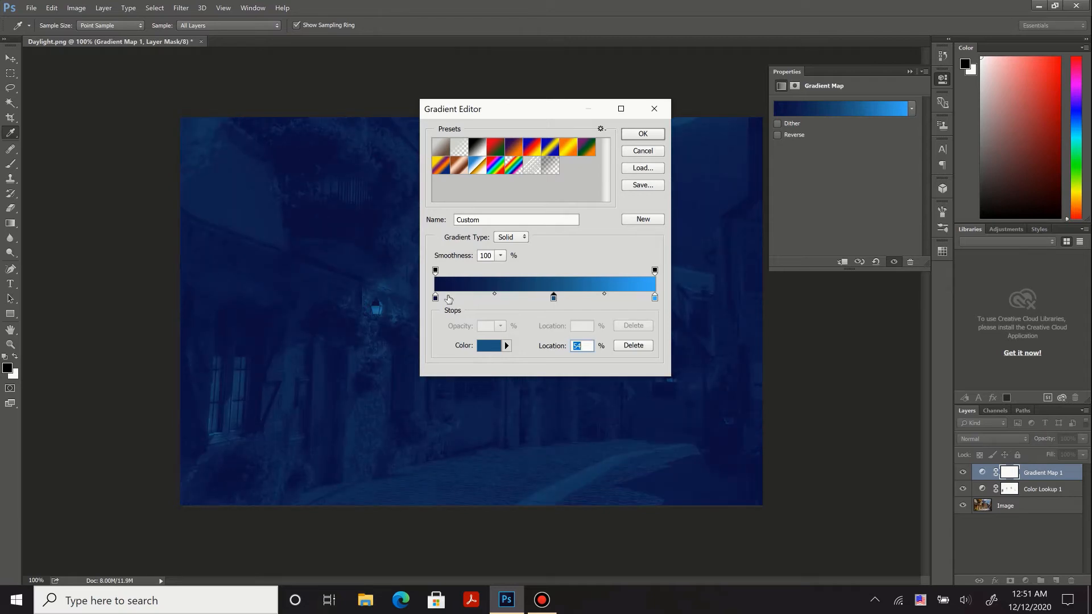
click(436, 298)
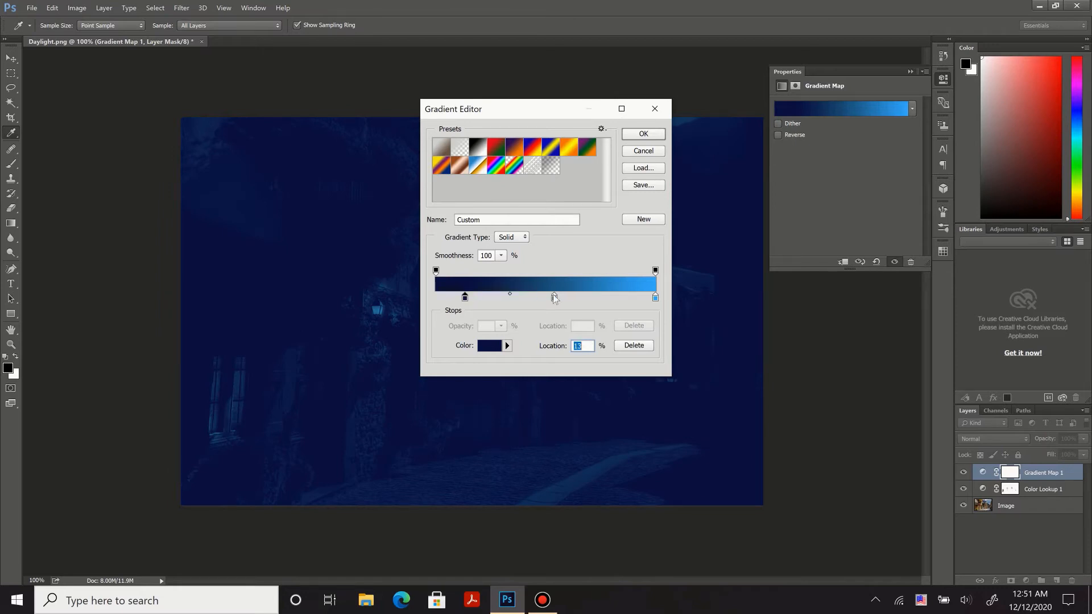
drag(465, 299, 471, 301)
drag(554, 298, 548, 299)
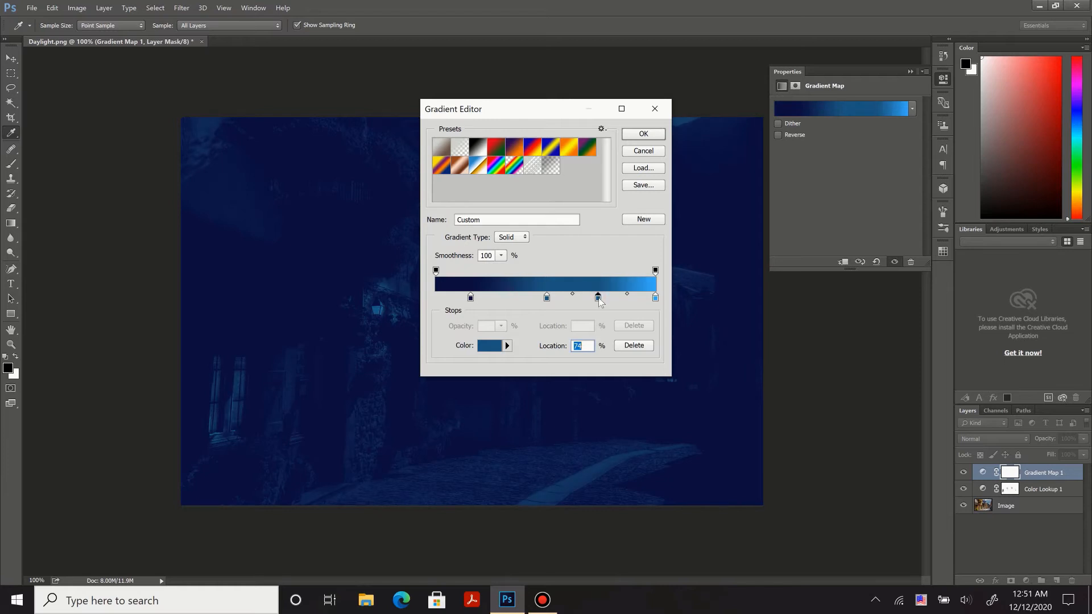
Step: Add a colour stop at about 74%, brighten its blue to about 82% brightness, and accept the gradient
double_click(598, 298)
drag(540, 306, 538, 273)
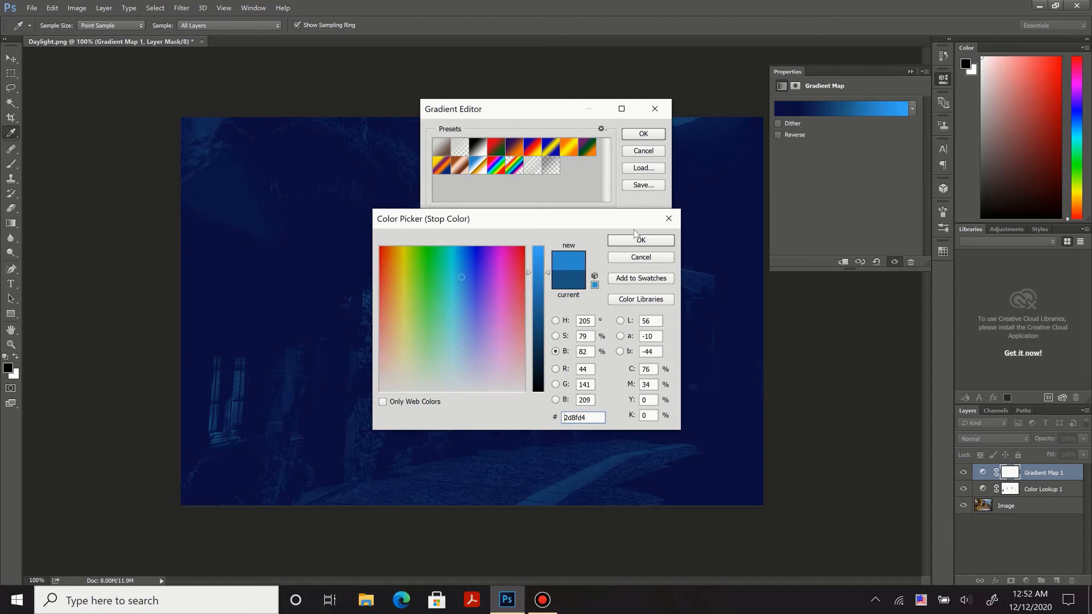
click(634, 241)
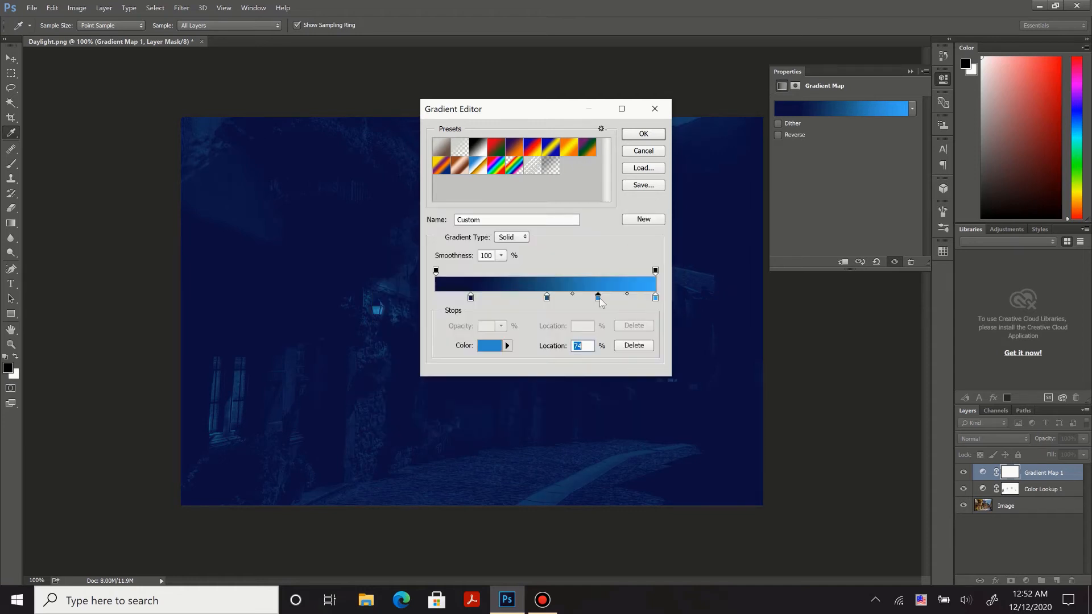
click(642, 135)
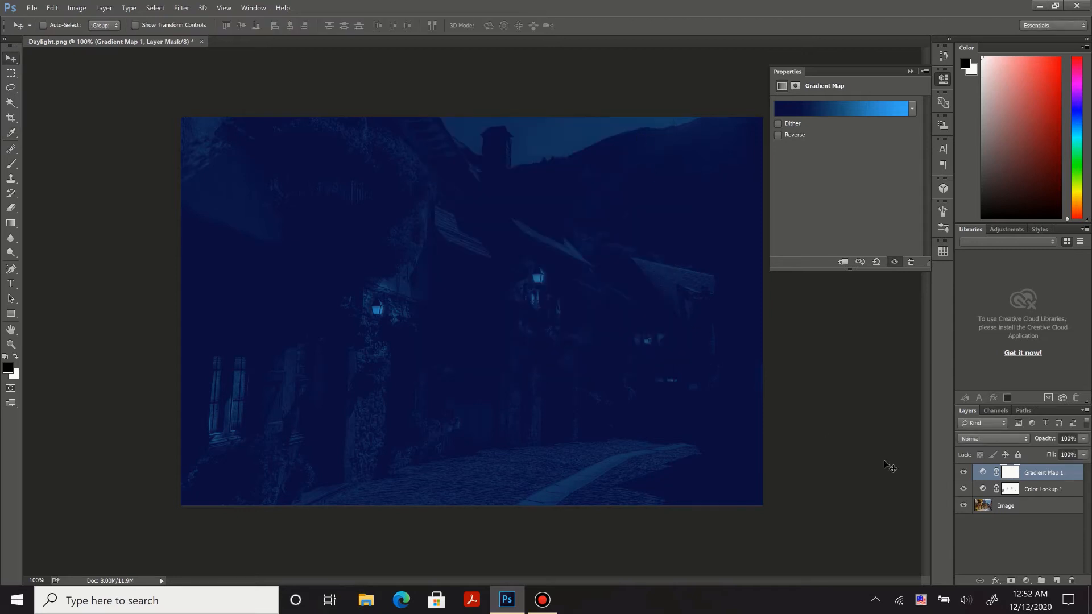
Step: Set the Gradient Map layer's blend mode to Soft Light and its fill to 70%
click(992, 441)
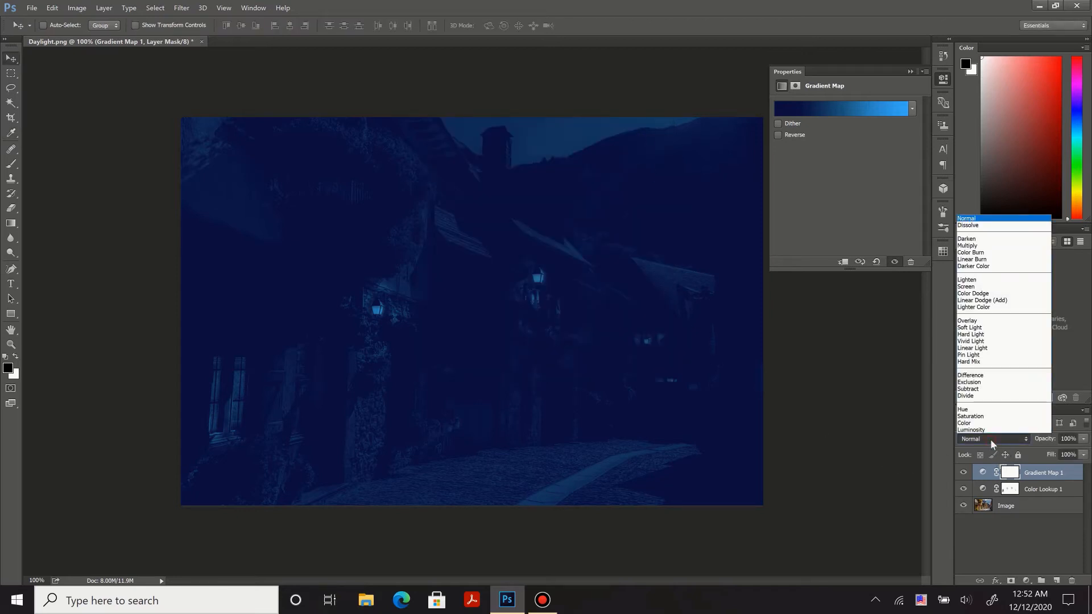
click(994, 328)
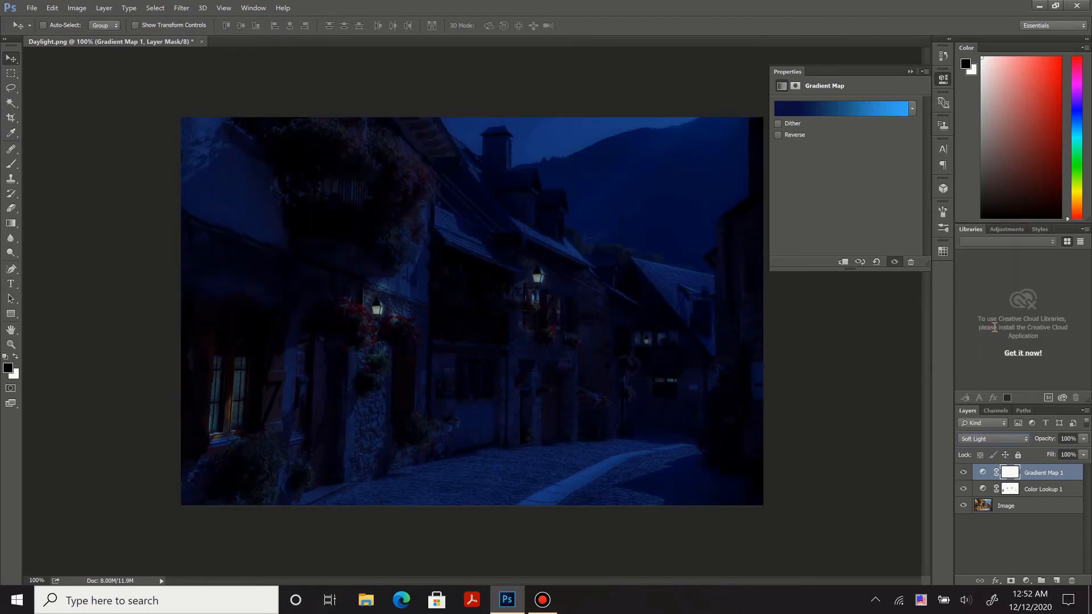
click(909, 71)
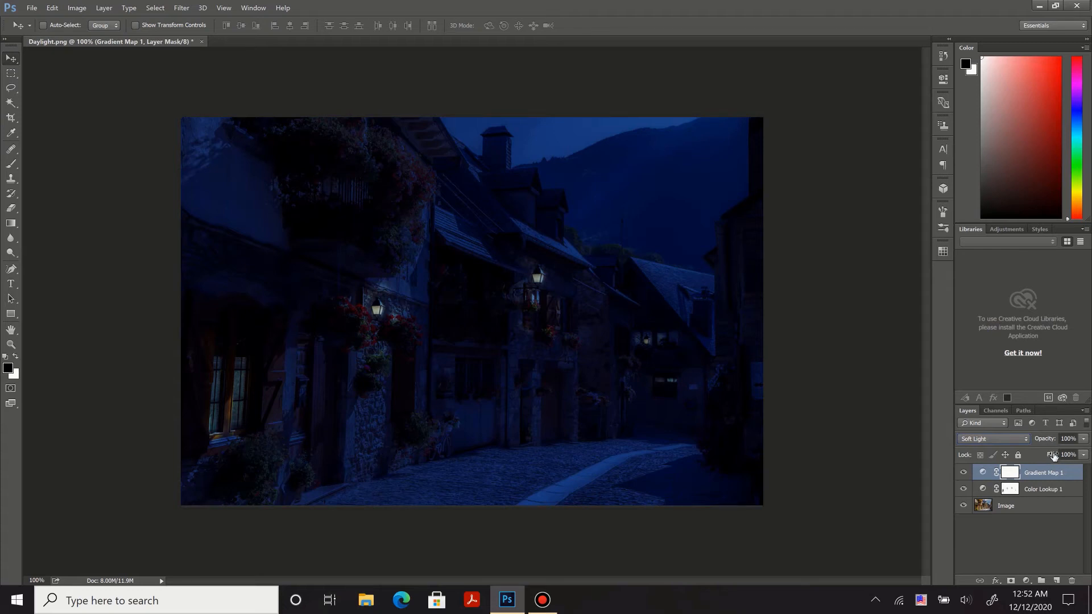
drag(1054, 455, 1027, 457)
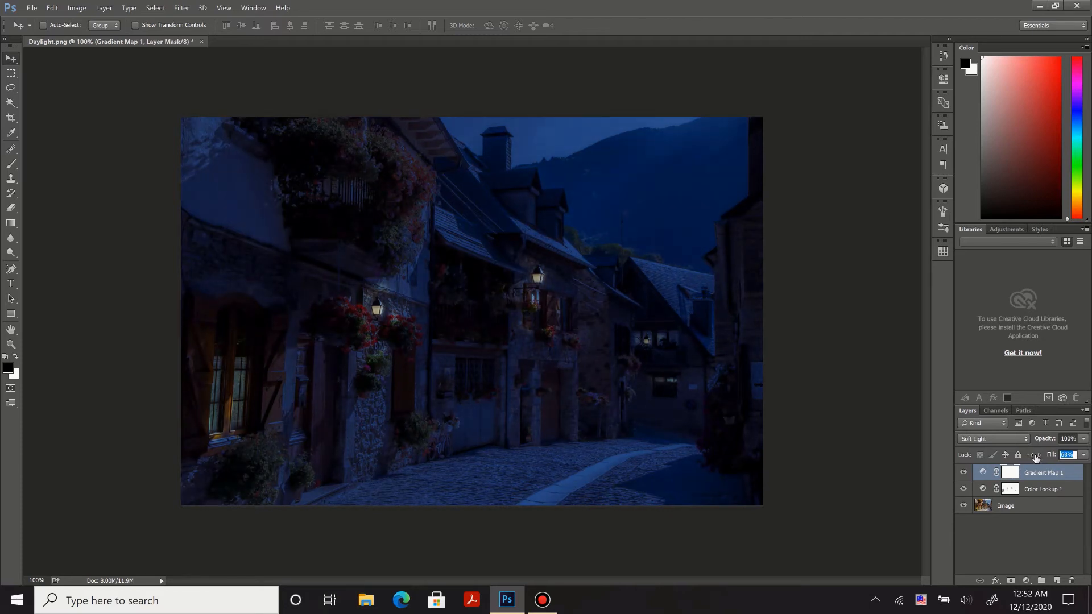
click(1029, 526)
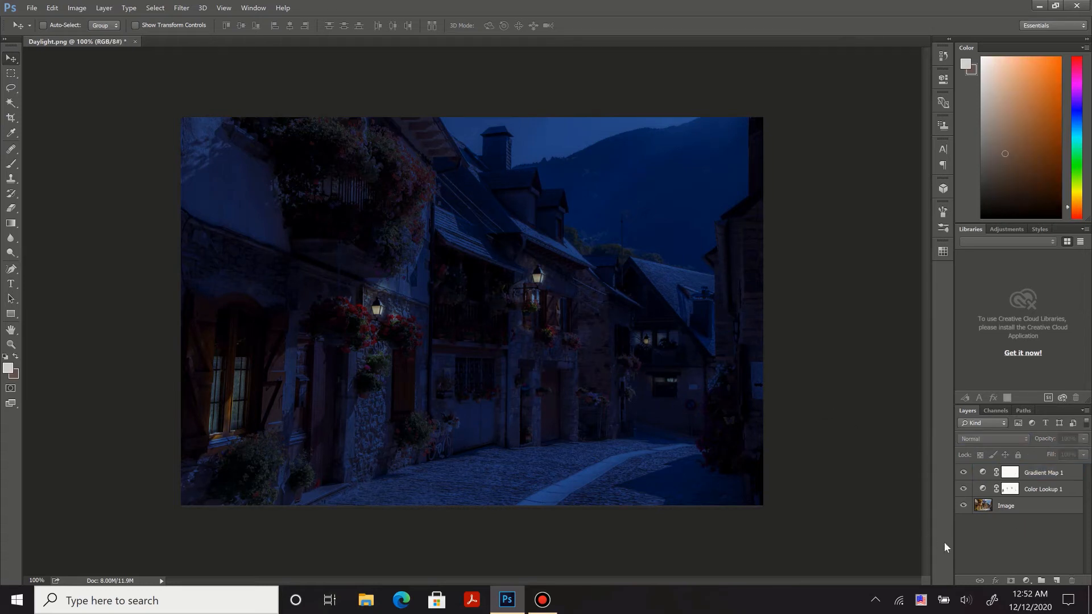
Step: Paint black on the Gradient Map mask over the two nearer wall lanterns with the 90 px brush, lowering the flow to 10%
key(b)
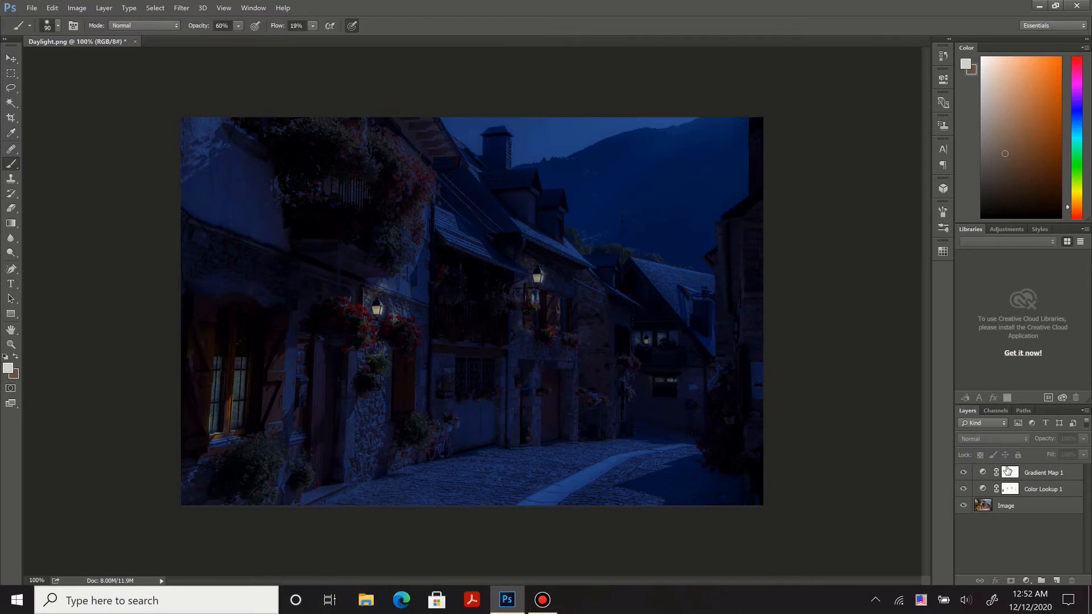
click(1011, 477)
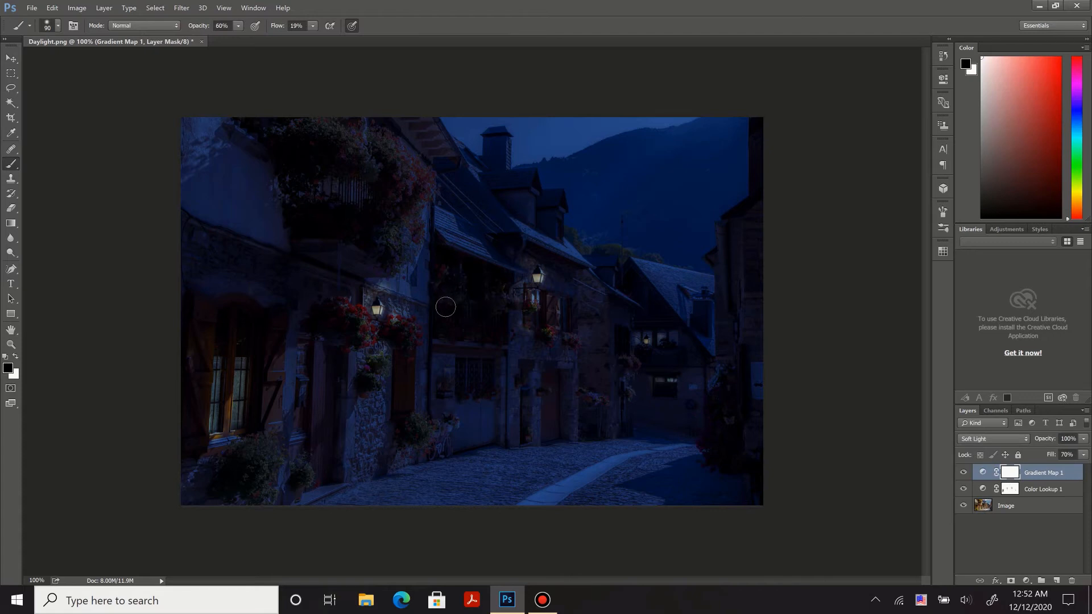
key(ctrl+plus)
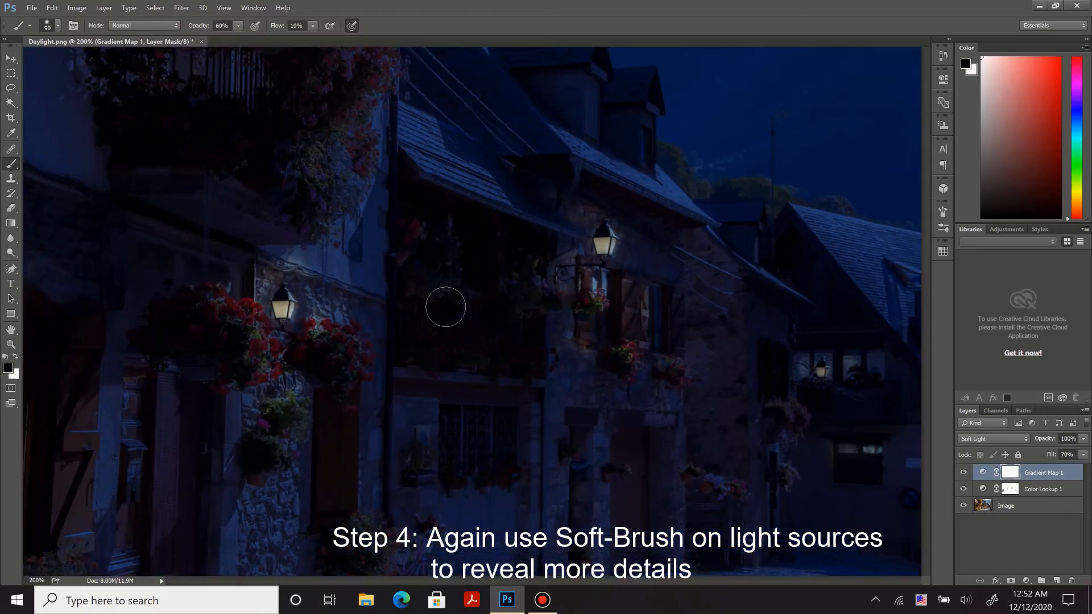
mouse_move(620, 240)
mouse_down()
mouse_move(564, 241)
mouse_move(615, 280)
mouse_move(595, 280)
mouse_move(731, 313)
mouse_move(591, 305)
mouse_move(508, 244)
mouse_move(442, 263)
mouse_move(472, 290)
mouse_move(599, 288)
mouse_move(607, 257)
mouse_up()
drag(311, 28, 304, 39)
drag(603, 240, 592, 258)
drag(280, 314, 285, 315)
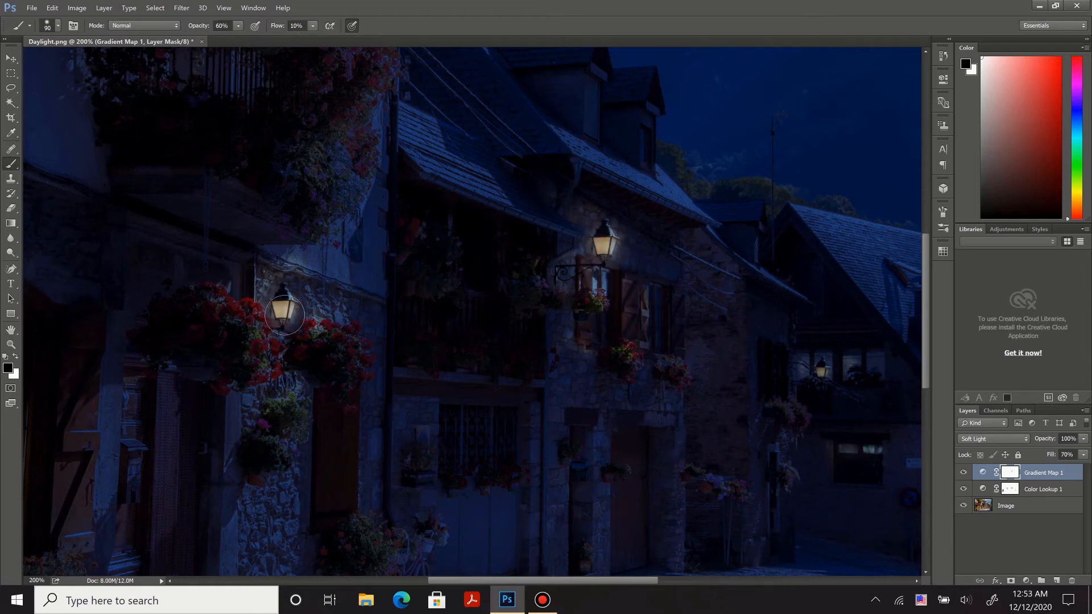
Step: Raise the brush flow to 17% and mask the gradient map off the distant house's lantern
drag(315, 37, 319, 38)
drag(838, 398, 829, 368)
key(ctrl+minus)
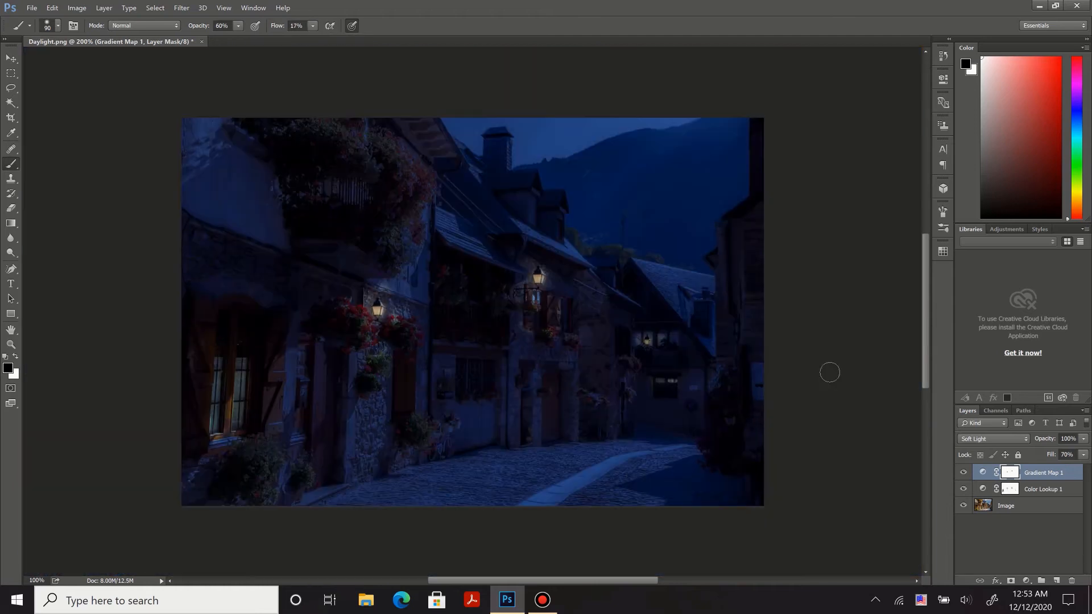
Step: Mask the gradient map off the nearest house's large window panes and, with a 40 px brush, the distant house's windows
drag(219, 370, 214, 375)
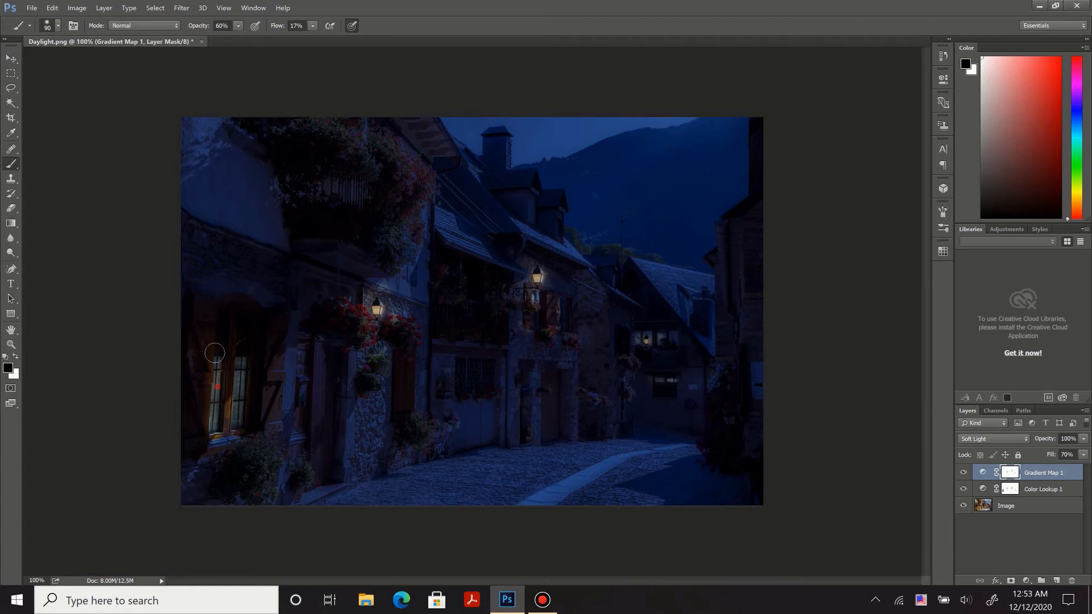
drag(237, 411, 239, 364)
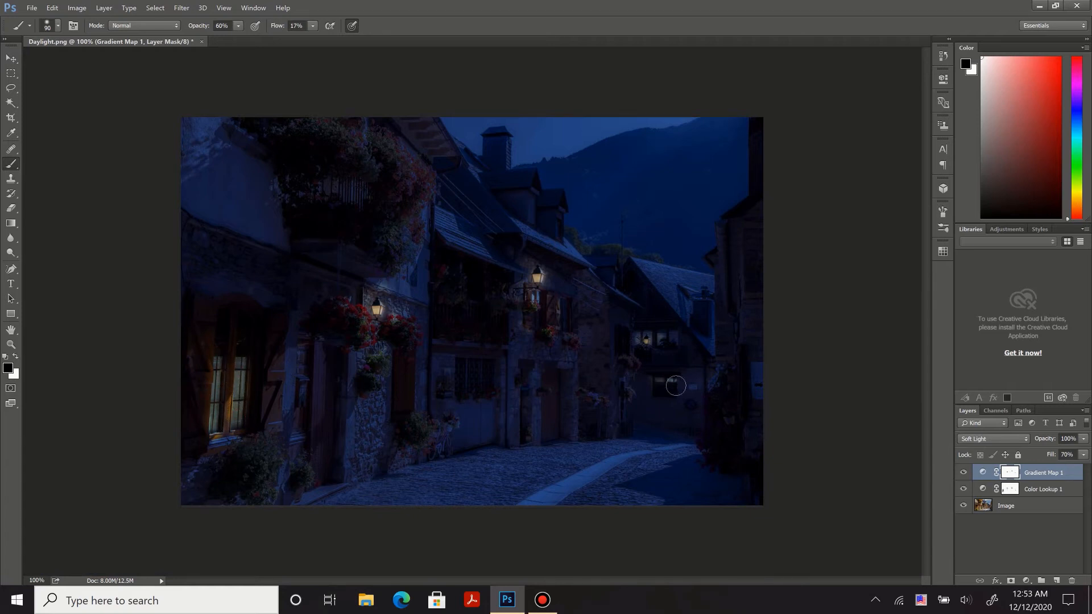
key(v)
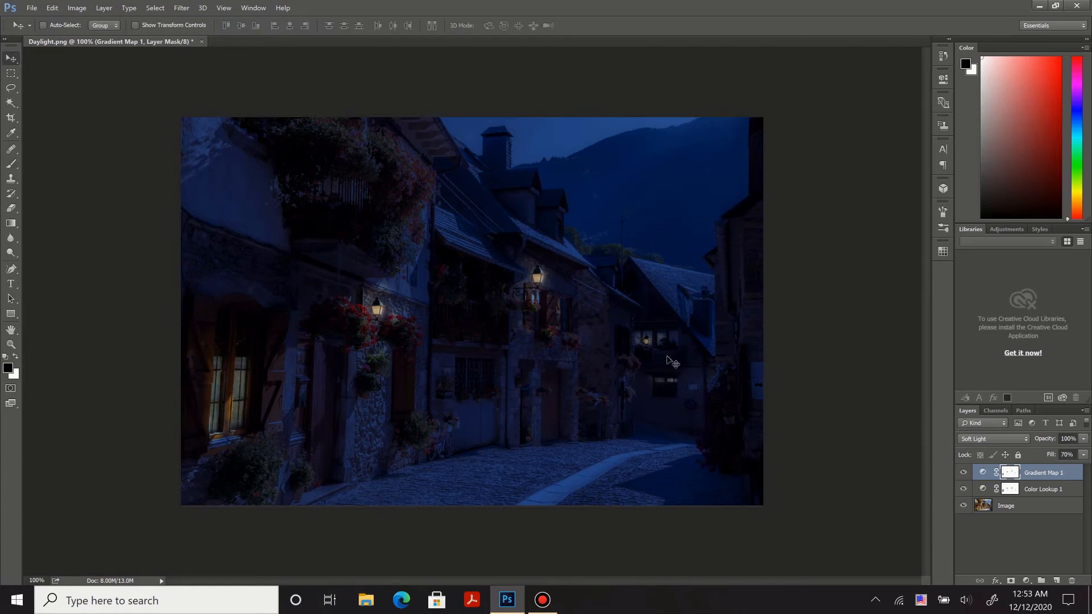
key(b)
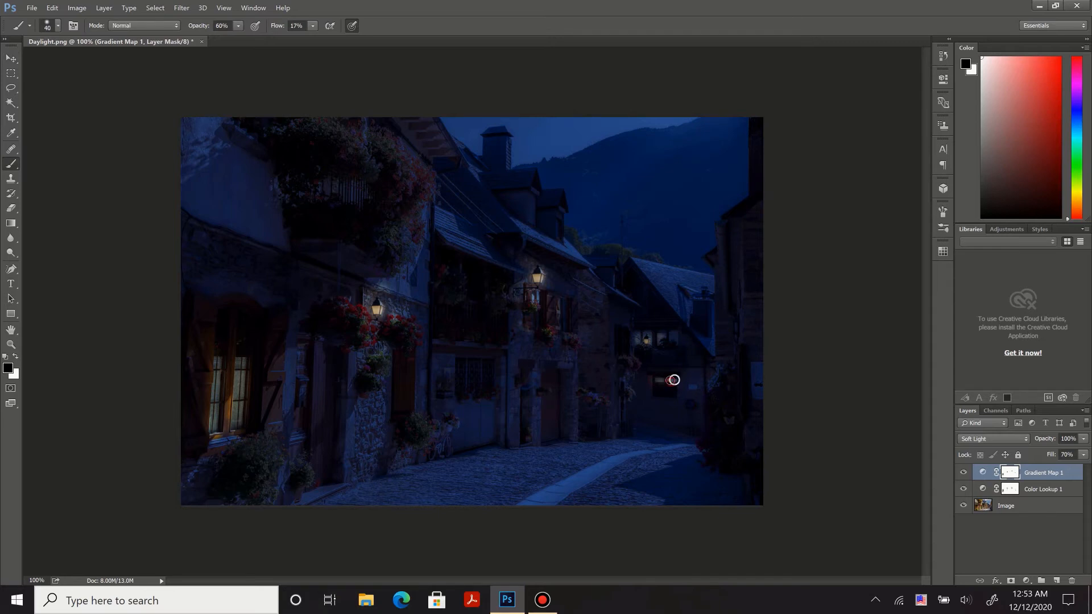
click(662, 344)
Step: Lower the flow to 11% and lightly mask the gradient map around the near lantern and cobbled street, using brushes up to 600 px
drag(309, 38, 310, 38)
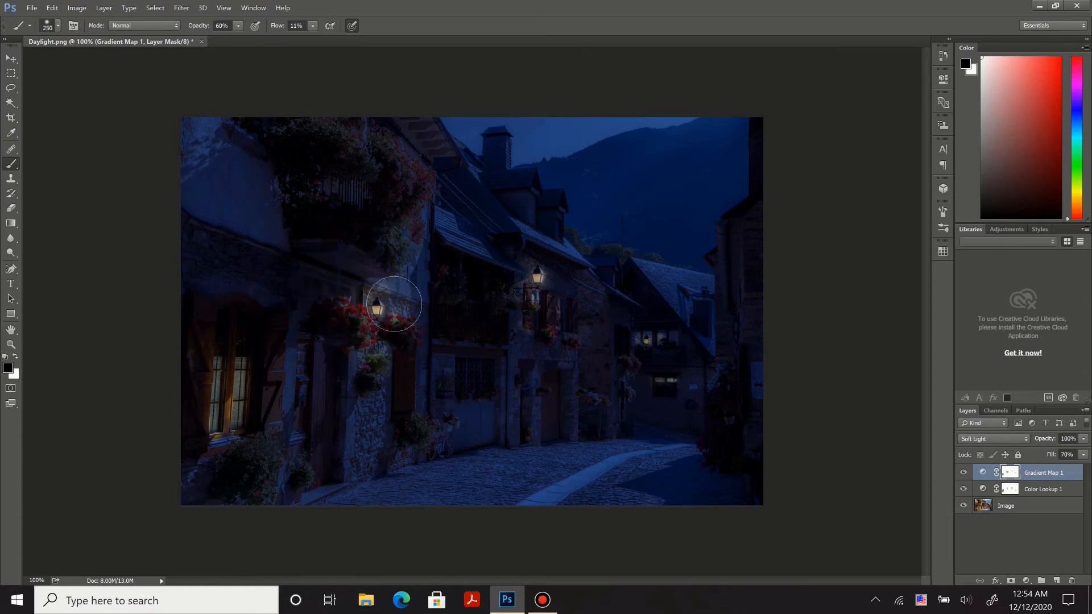
key(bracketright)
key(bracketright)
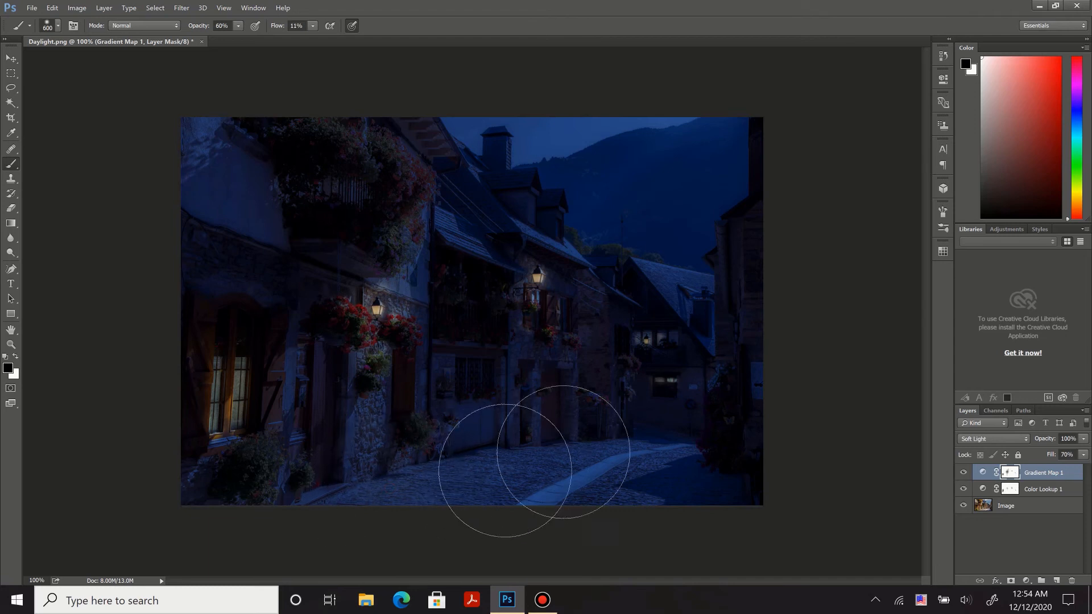
key(bracketleft)
key(bracketleft)
key(bracketleft)
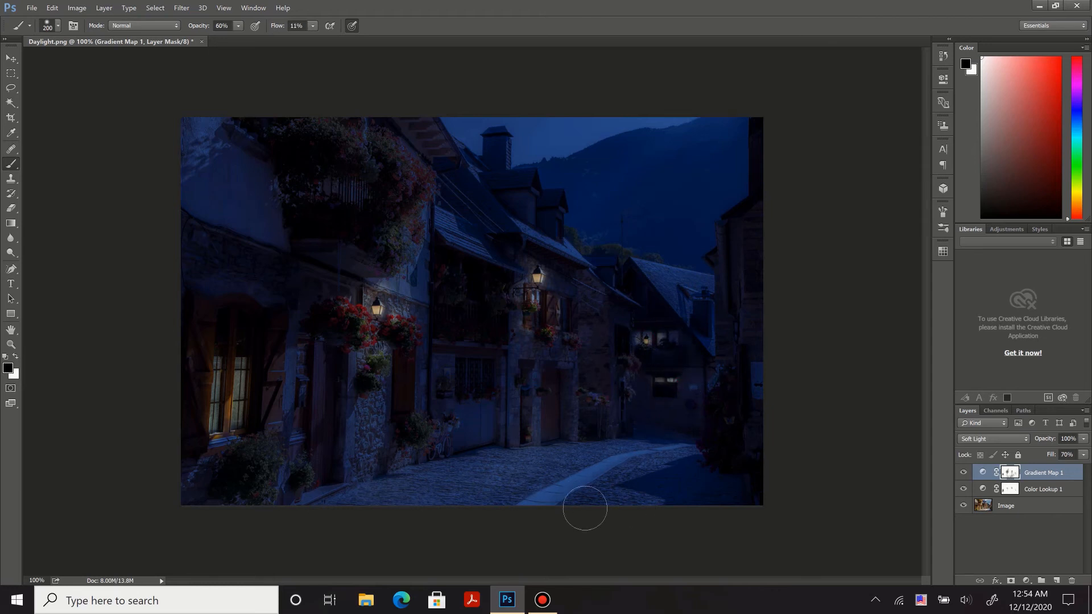
Step: Enlarge the brush to 1000 px and lightly mask the gradient map across the house fronts and street
key(bracketright)
key(bracketright)
key(bracketright)
key(bracketright)
key(bracketright)
key(bracketright)
key(bracketright)
key(bracketright)
key(bracketright)
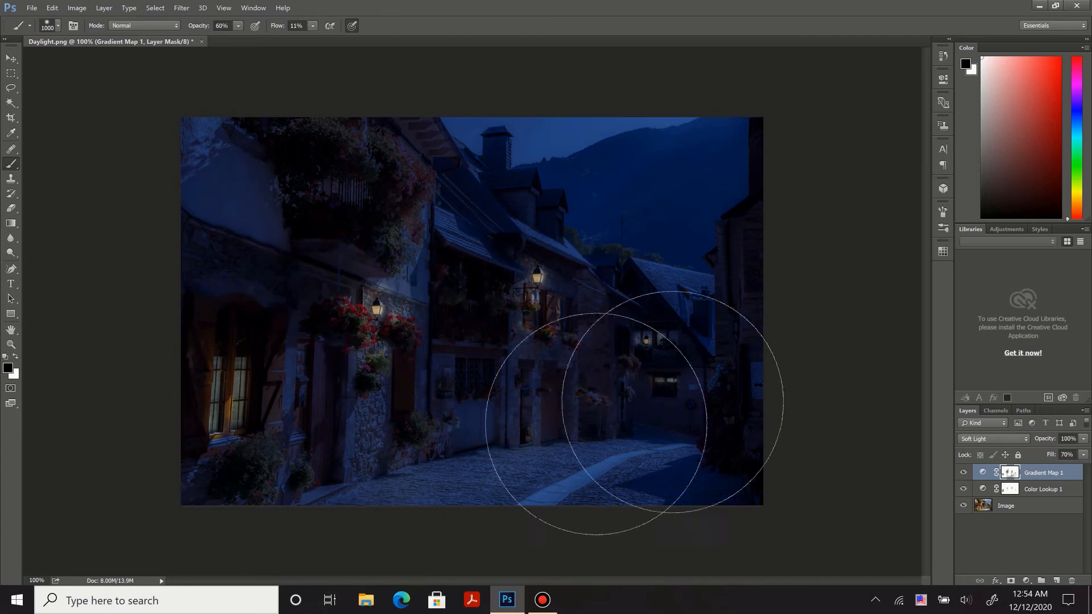
Step: Paint the Color Lookup mask lightly over the houses and street with the 1000 px brush
click(1016, 496)
mouse_move(570, 236)
mouse_down()
mouse_move(473, 249)
mouse_move(353, 239)
mouse_move(487, 527)
mouse_move(792, 409)
mouse_move(680, 404)
mouse_up()
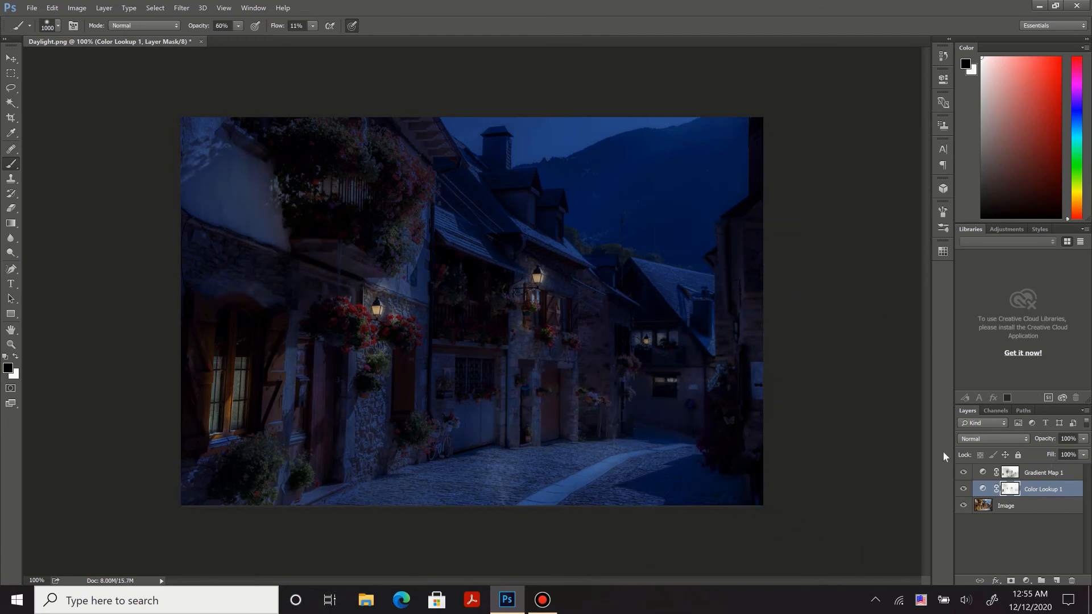
key(v)
Step: Add a Curves adjustment layer above the Gradient Map layer
click(1008, 508)
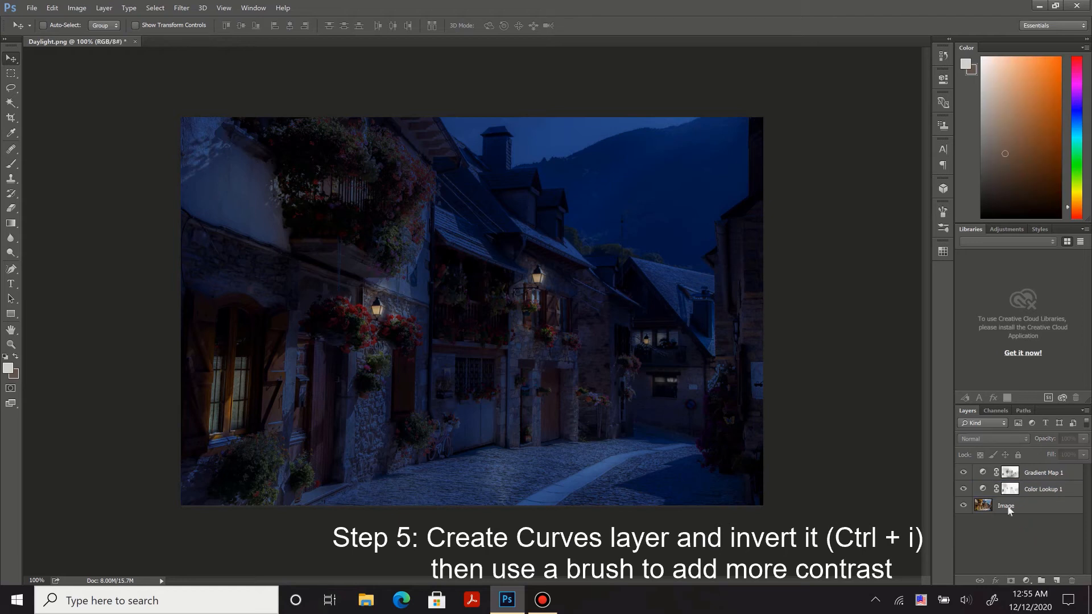
click(1012, 472)
click(1027, 581)
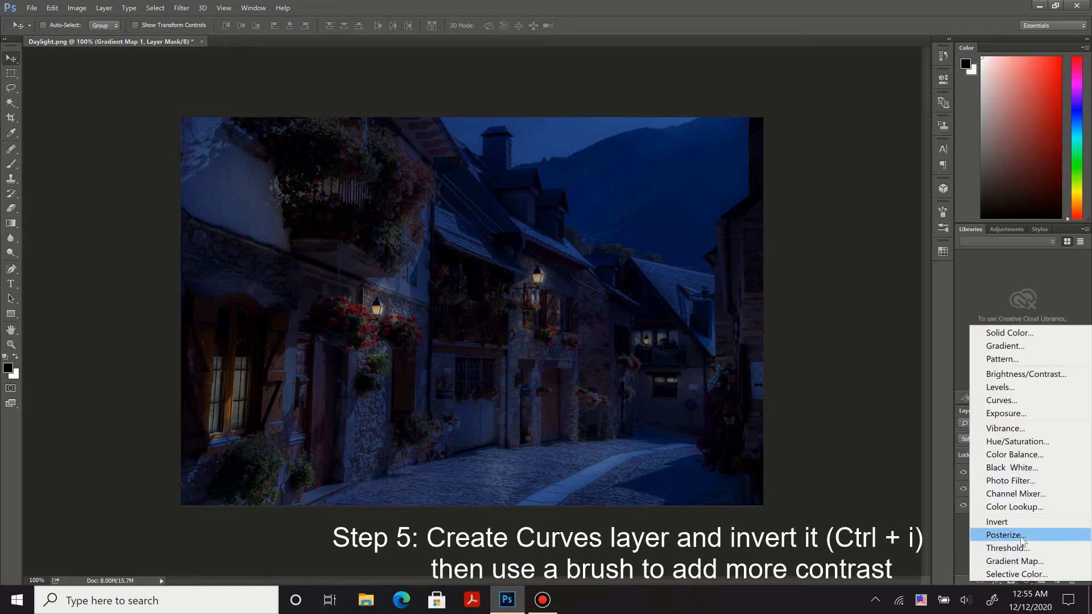
click(1029, 401)
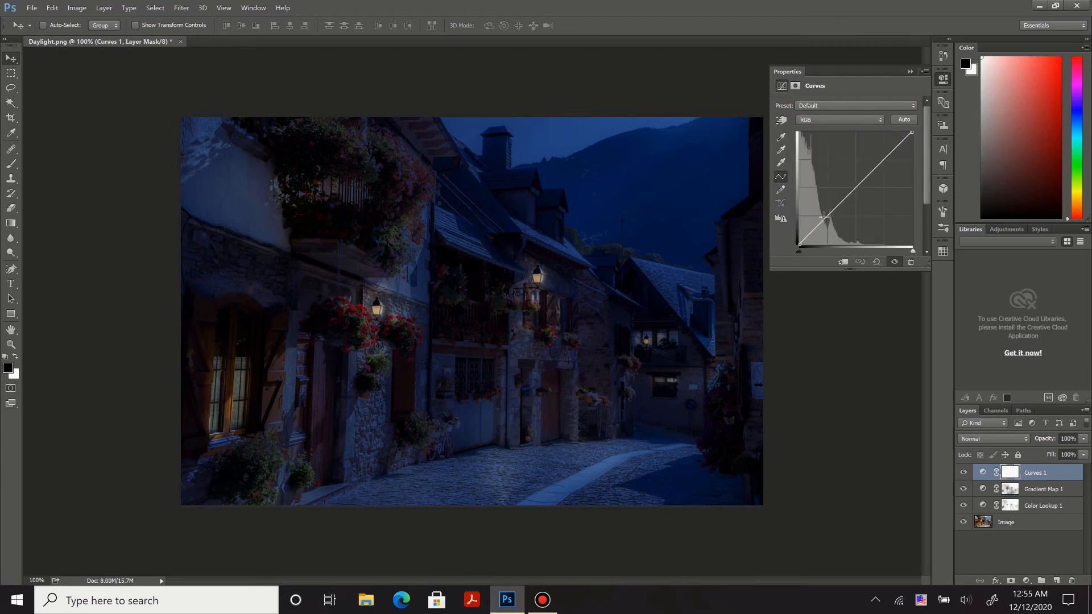
Step: Shape the RGB curve into a gentle S by lowering the shadows and raising the highlights
drag(829, 217, 831, 220)
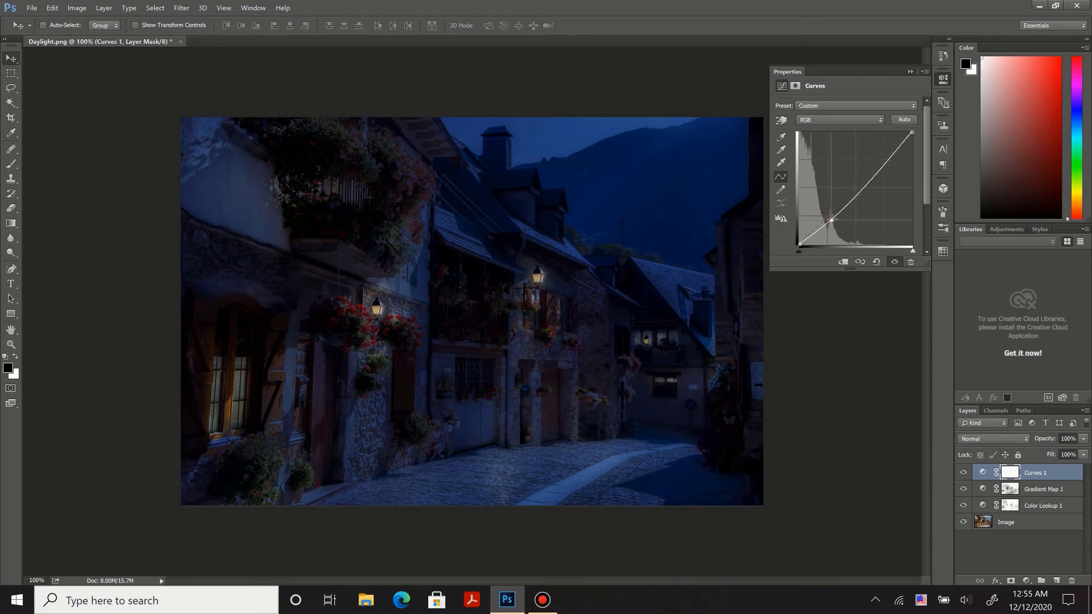
click(884, 161)
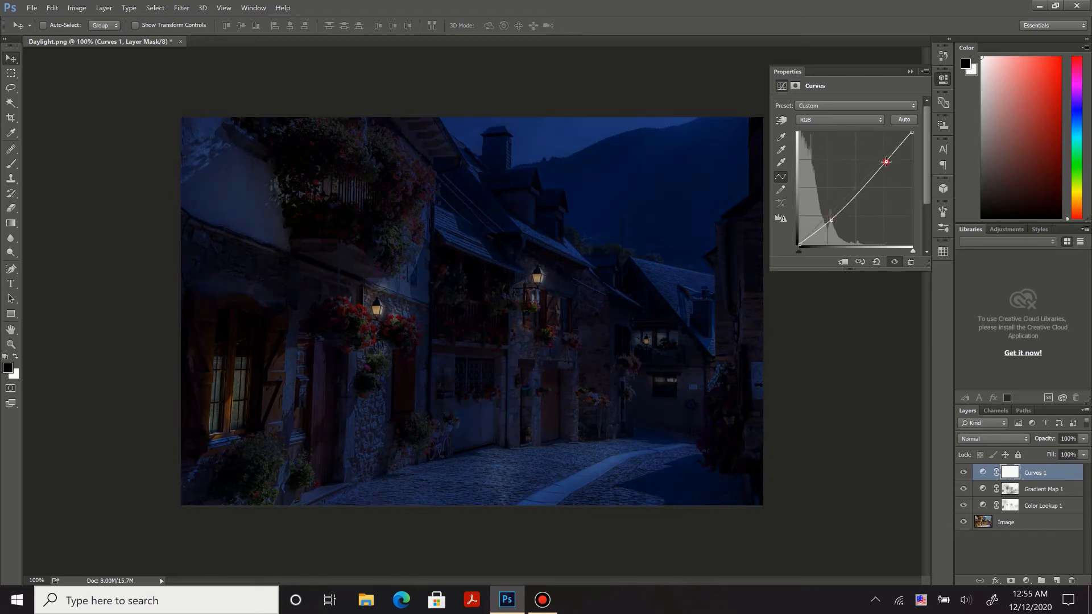
drag(884, 160, 879, 161)
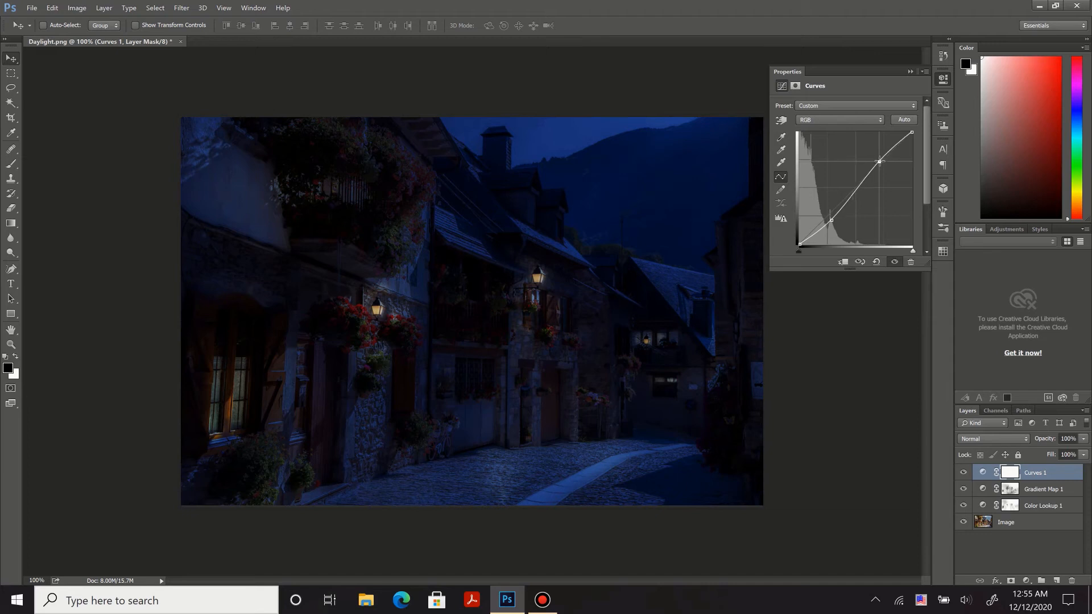
click(909, 71)
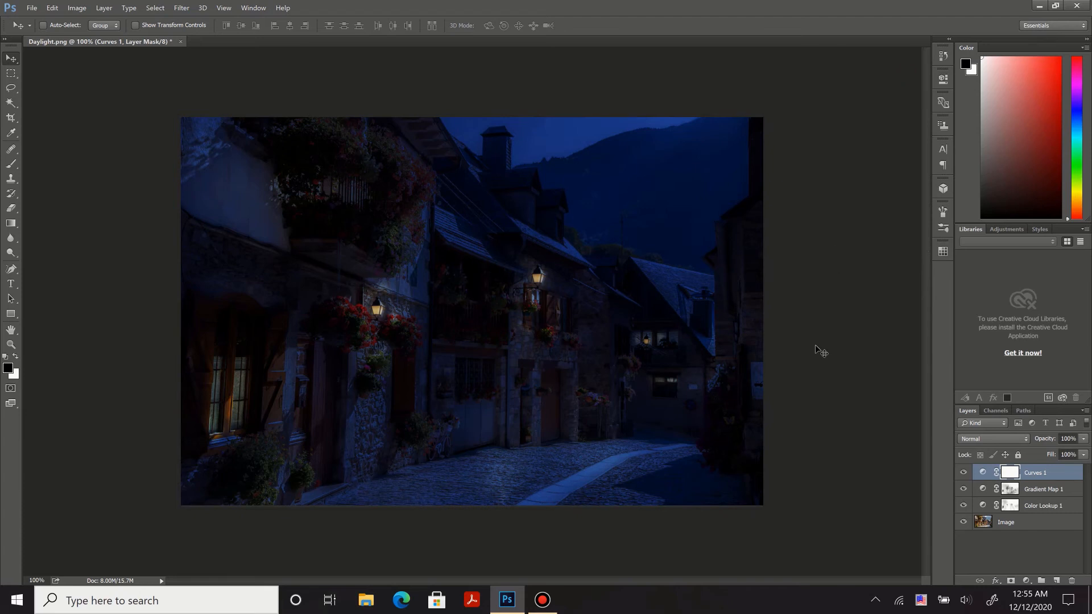
Step: Invert the Curves 1 layer mask to black and set the brush to 300 px with 20% flow
key(ctrl+i)
key(b)
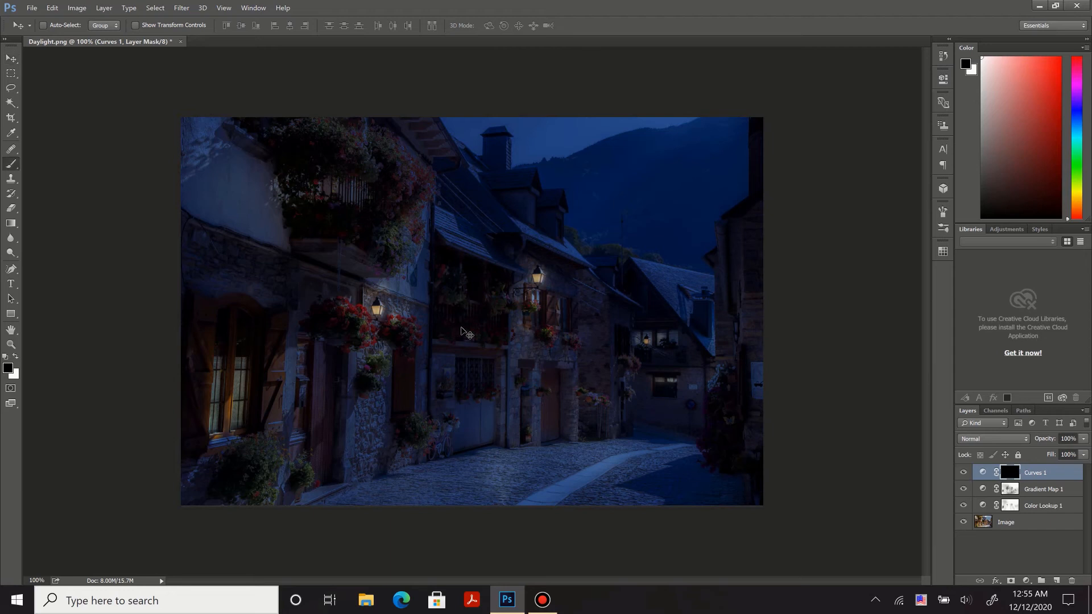
key(bracketleft)
key(bracketleft)
key(bracketleft)
key(bracketleft)
key(bracketleft)
key(bracketleft)
key(bracketleft)
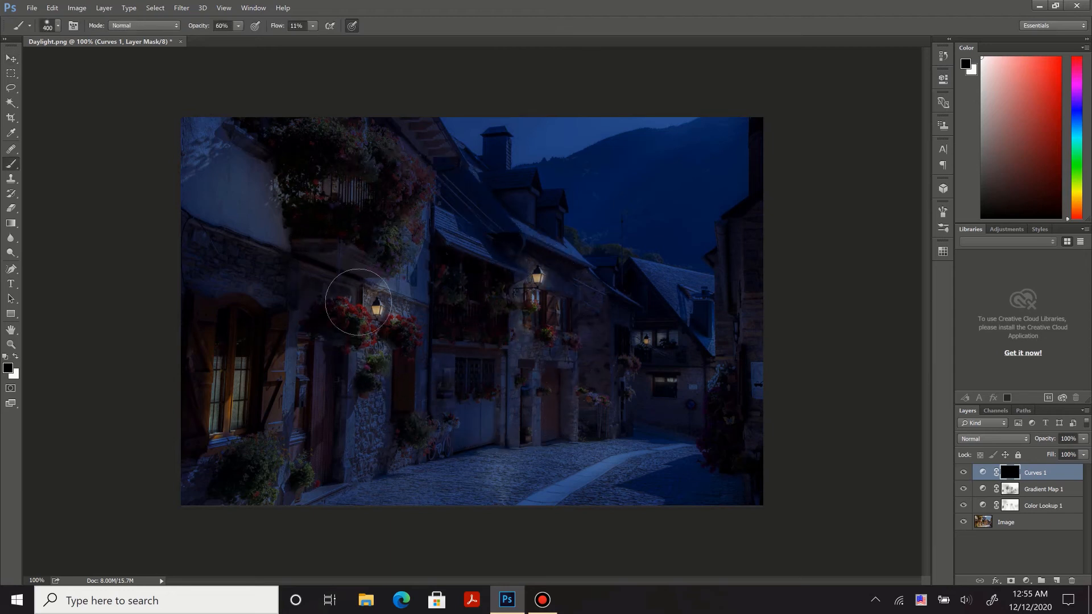
click(313, 26)
drag(313, 39, 317, 39)
click(318, 39)
Step: Paint white on the Curves 1 mask over the house fronts, windows, street and the building on the right of the photo
click(239, 293)
key(x)
mouse_move(328, 231)
mouse_down()
mouse_move(292, 232)
mouse_move(281, 260)
mouse_move(231, 165)
mouse_move(313, 317)
mouse_up()
drag(474, 317, 480, 338)
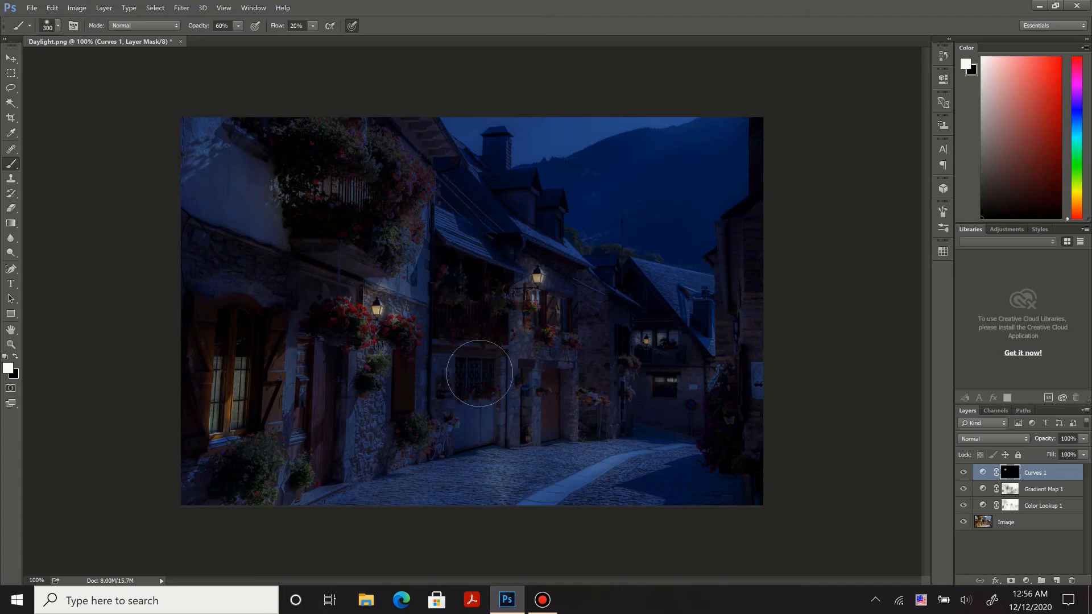
drag(192, 336, 240, 322)
drag(489, 459, 493, 483)
drag(698, 504, 724, 405)
mouse_move(757, 267)
mouse_down()
mouse_move(730, 250)
mouse_move(779, 208)
mouse_move(747, 488)
mouse_move(686, 489)
mouse_up()
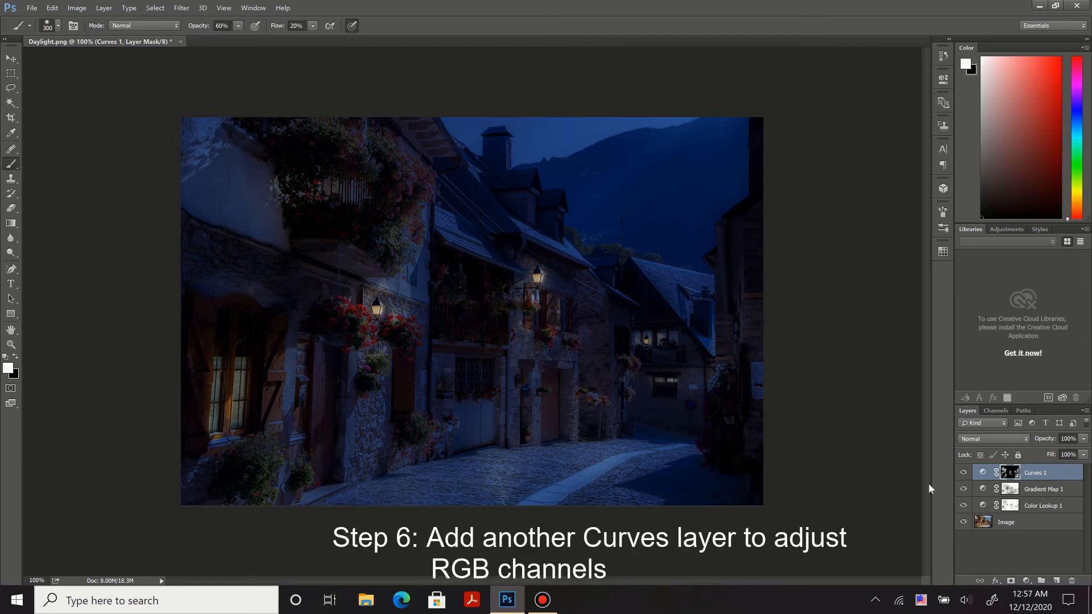
key(v)
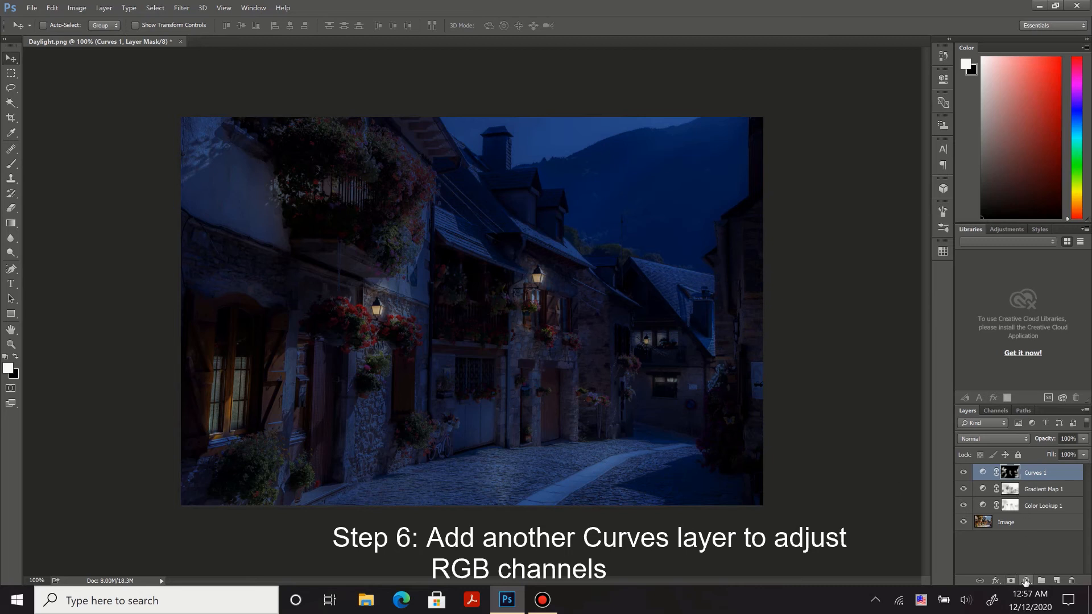
Step: Add a second Curves adjustment layer and shape its Blue channel into a gentle S with lower shadows and higher highlights
click(1026, 581)
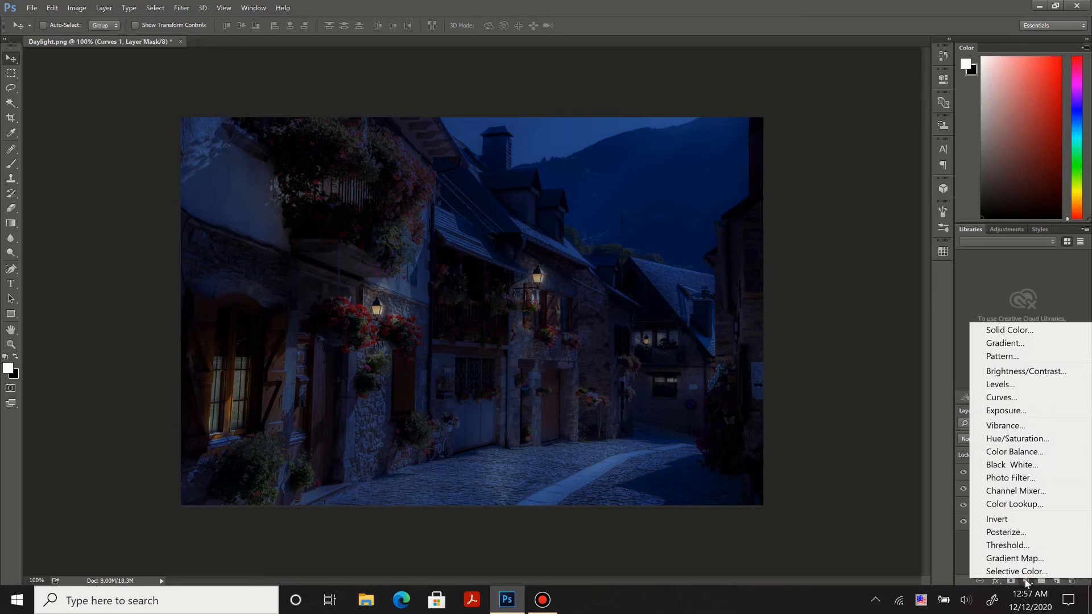
click(1031, 397)
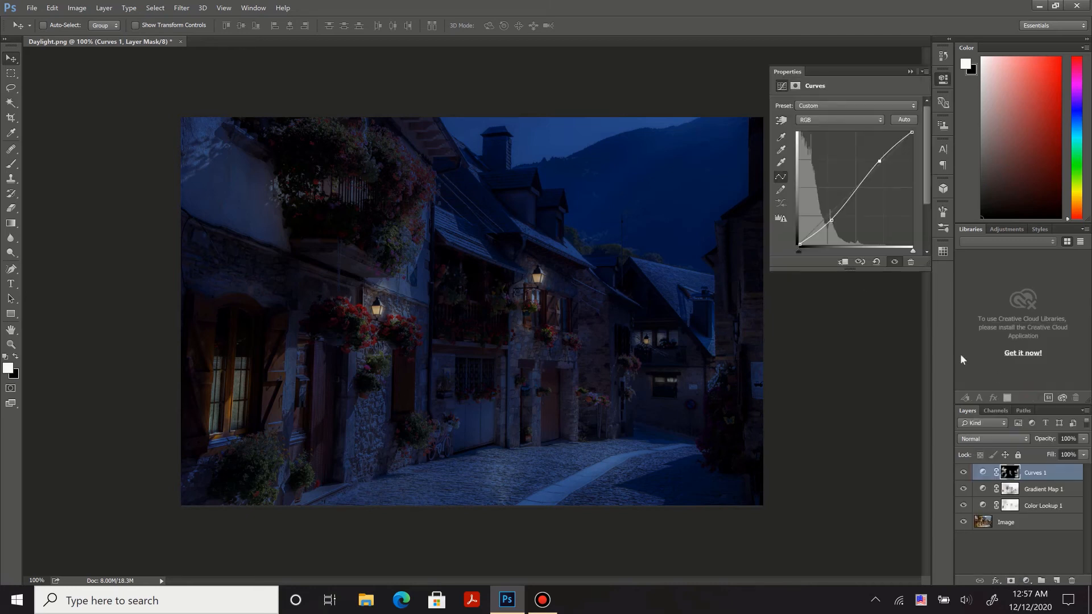
click(845, 122)
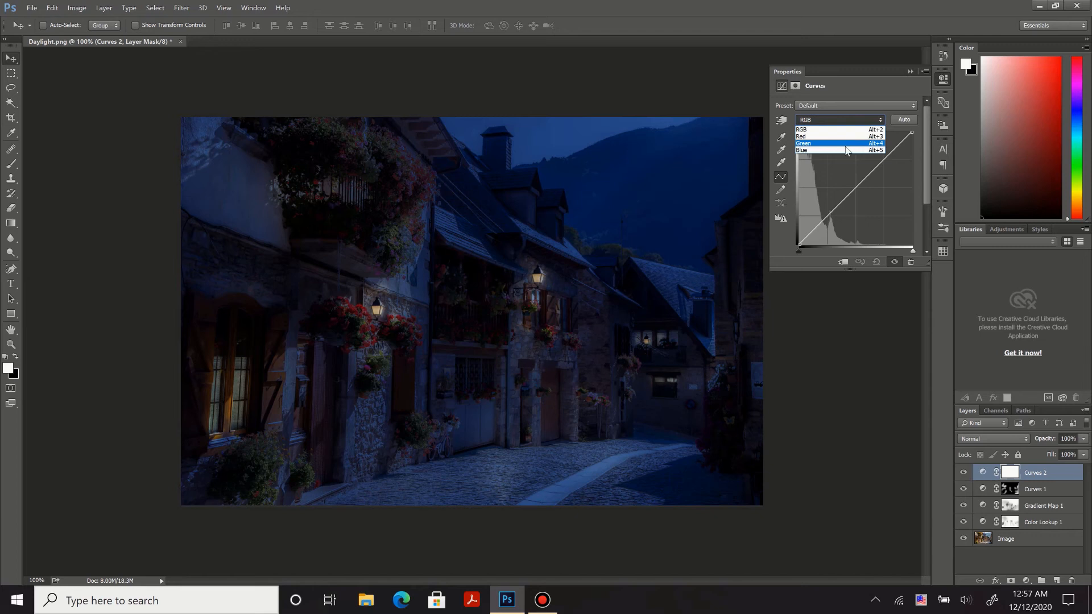
click(846, 149)
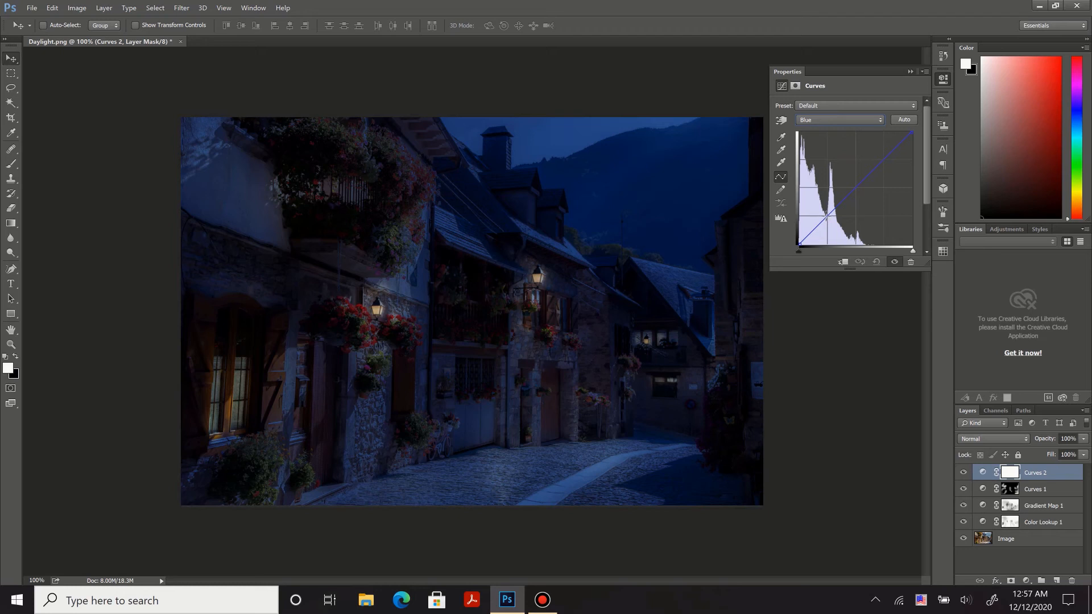
drag(828, 215, 834, 214)
drag(886, 159, 875, 159)
Step: Lower the shadows of the Green channel curve very slightly
click(862, 118)
click(845, 143)
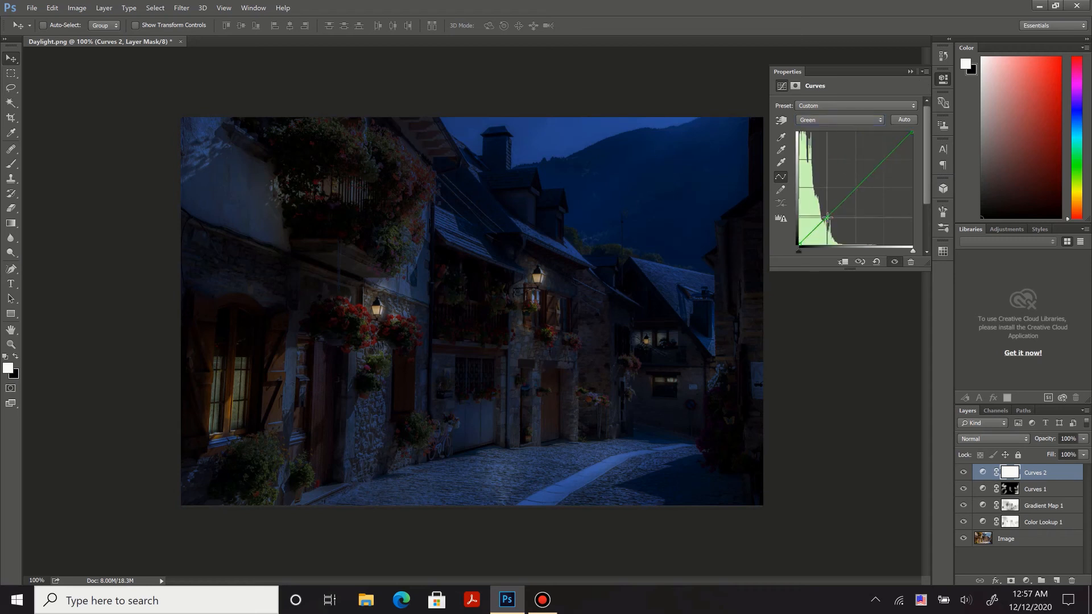
drag(828, 217, 828, 218)
Step: Create a new layer and paint light gray fog along the lower house fronts and street with the 600 px cloud brush
click(1057, 581)
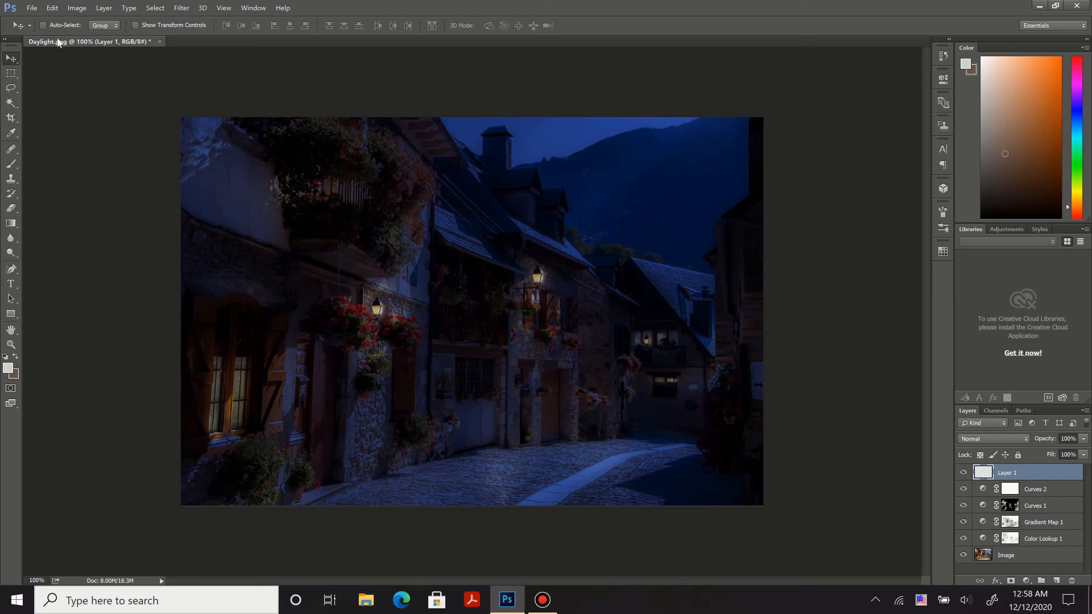
key(b)
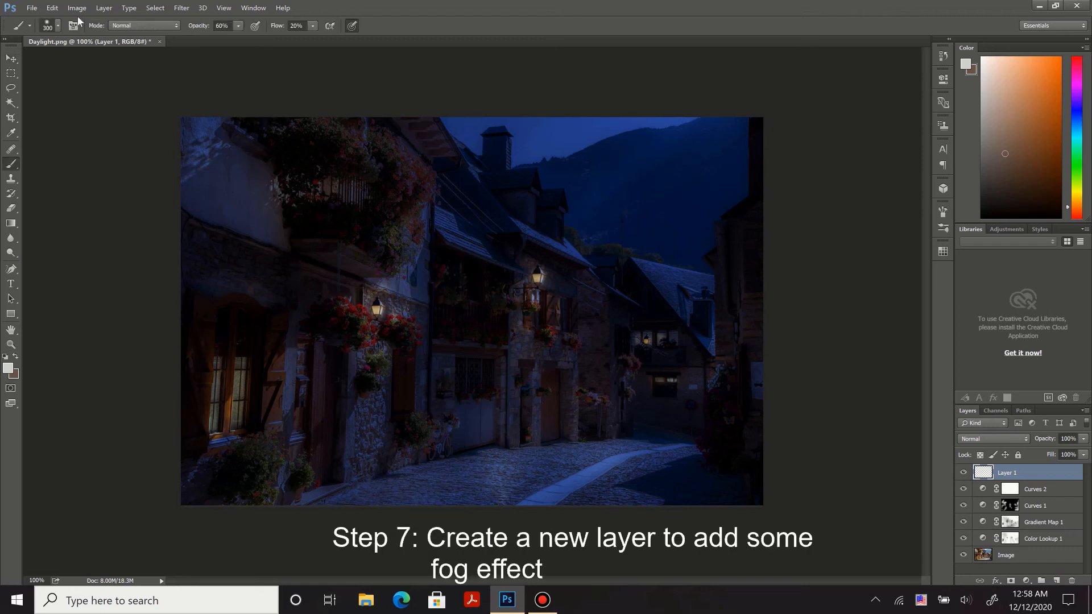
click(57, 26)
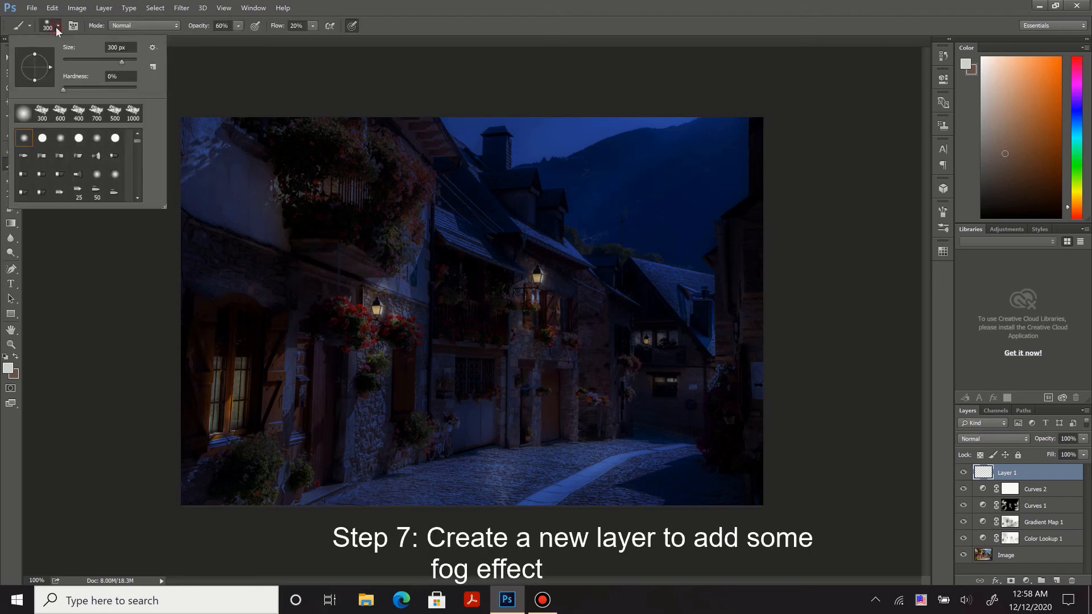
click(42, 117)
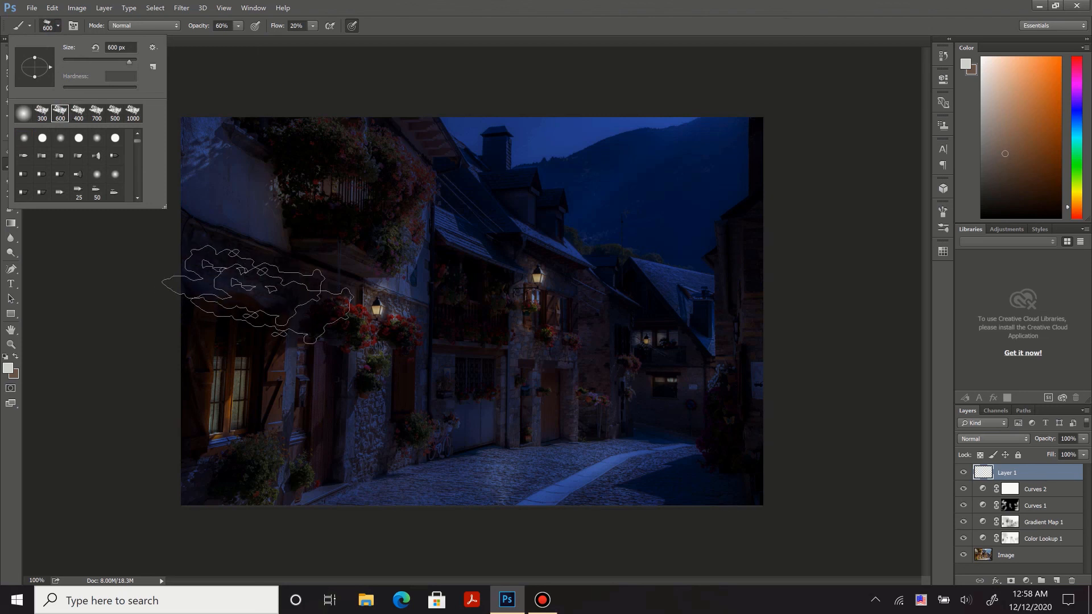
drag(149, 420, 287, 421)
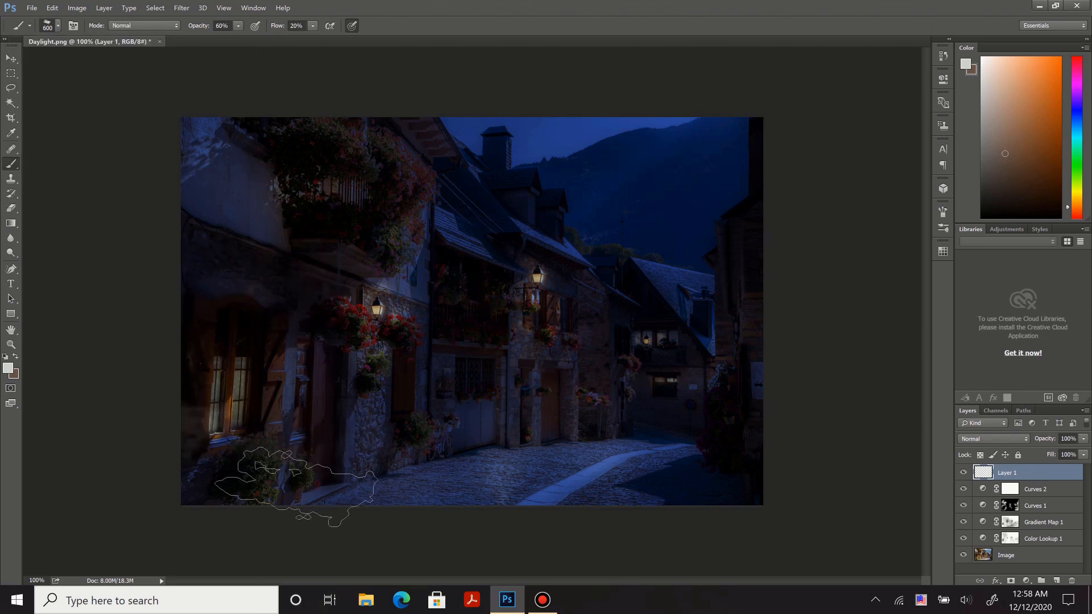
mouse_move(285, 439)
mouse_down()
mouse_move(320, 407)
mouse_move(312, 395)
mouse_move(304, 460)
mouse_move(346, 438)
mouse_move(410, 429)
mouse_move(347, 435)
mouse_move(278, 411)
mouse_move(478, 431)
mouse_move(442, 477)
mouse_move(360, 511)
mouse_move(527, 508)
mouse_move(589, 460)
mouse_move(528, 456)
mouse_move(559, 453)
mouse_move(562, 464)
mouse_move(643, 446)
mouse_up()
Step: Reduce the cloud brush to 400 px and add faint fog beside the building in the photo's lower-right corner
key(bracketleft)
key(bracketleft)
mouse_move(687, 503)
mouse_down()
mouse_move(671, 500)
mouse_move(741, 504)
mouse_up()
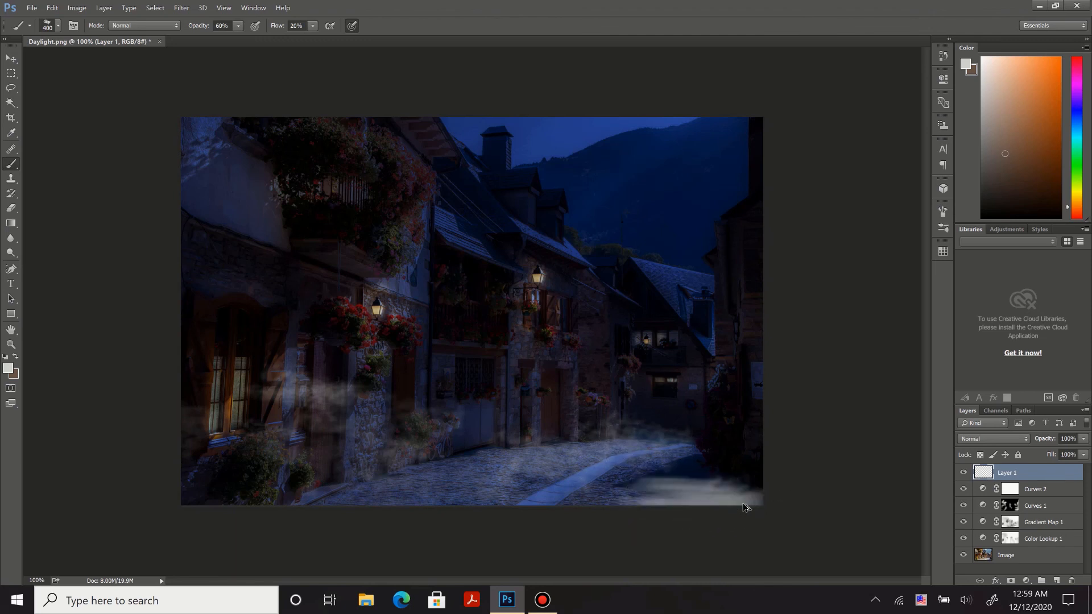
key(ctrl+z)
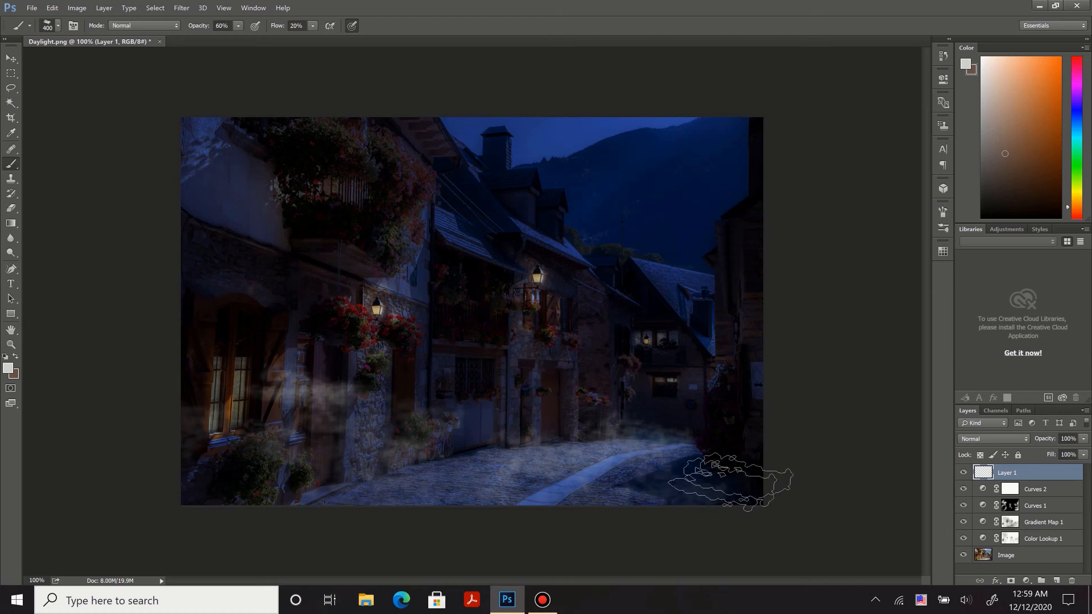
click(775, 439)
click(577, 298)
drag(577, 298, 560, 327)
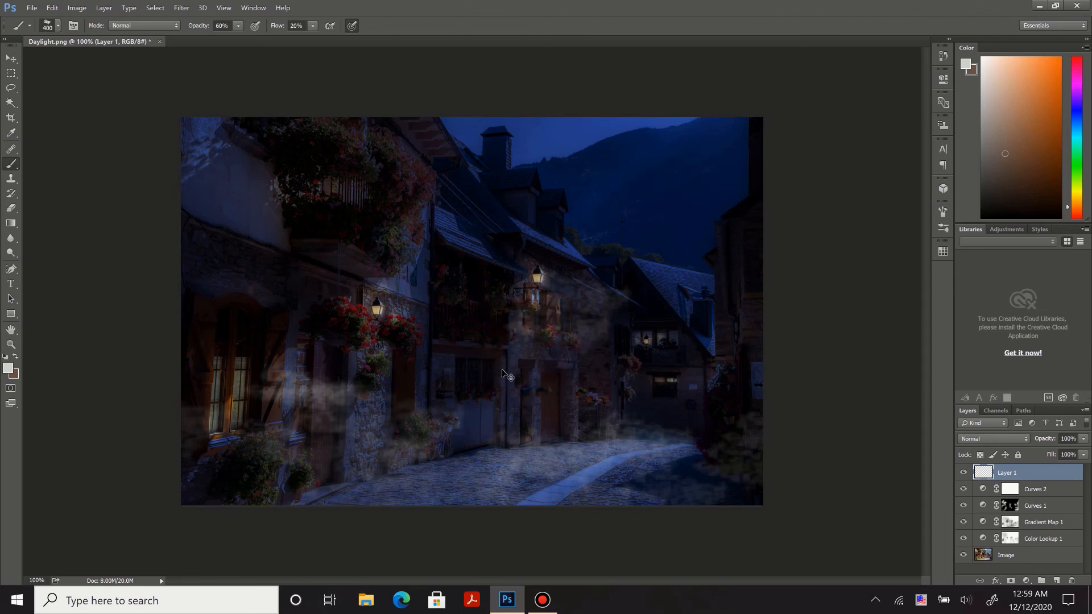
key(ctrl+z)
Step: Reduce the cloud brush to 200 px and dab fog around the two wall lamps and the far end of the street
key(bracketleft)
key(bracketleft)
key(bracketleft)
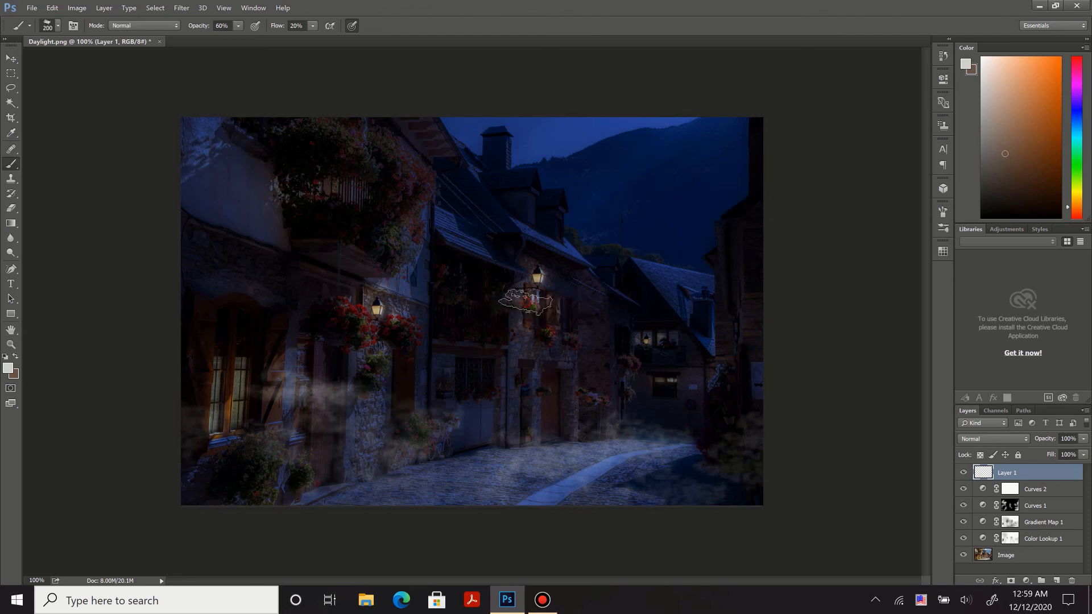
click(539, 272)
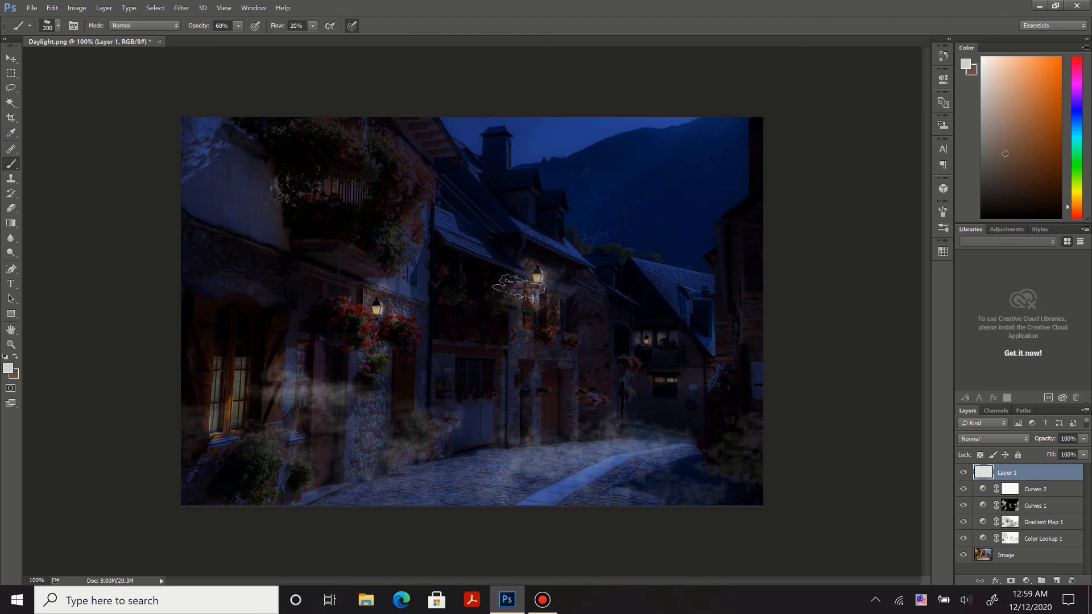
click(407, 321)
click(386, 348)
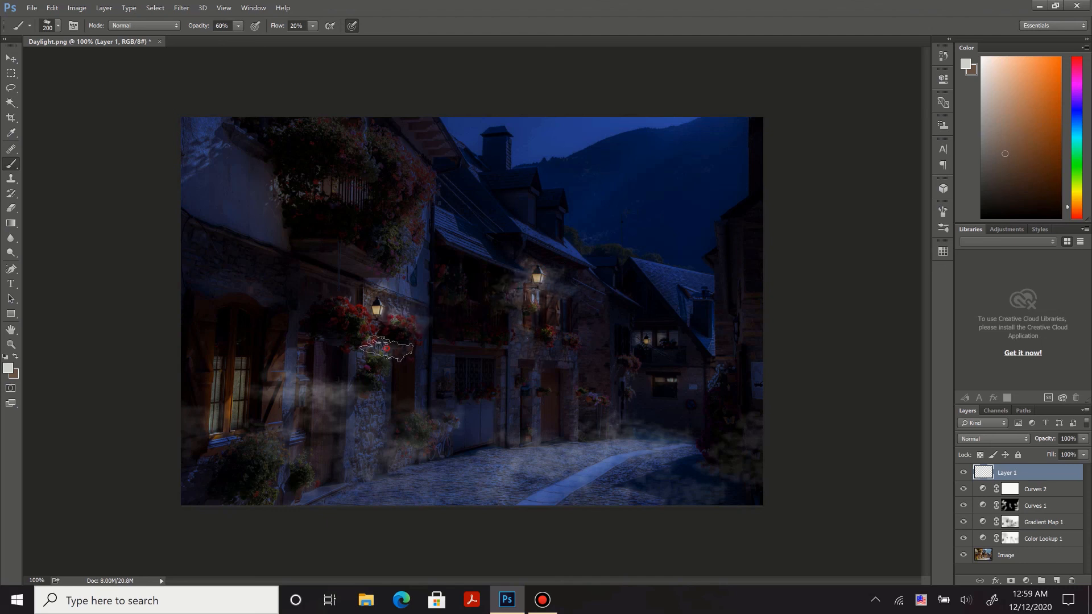
click(647, 436)
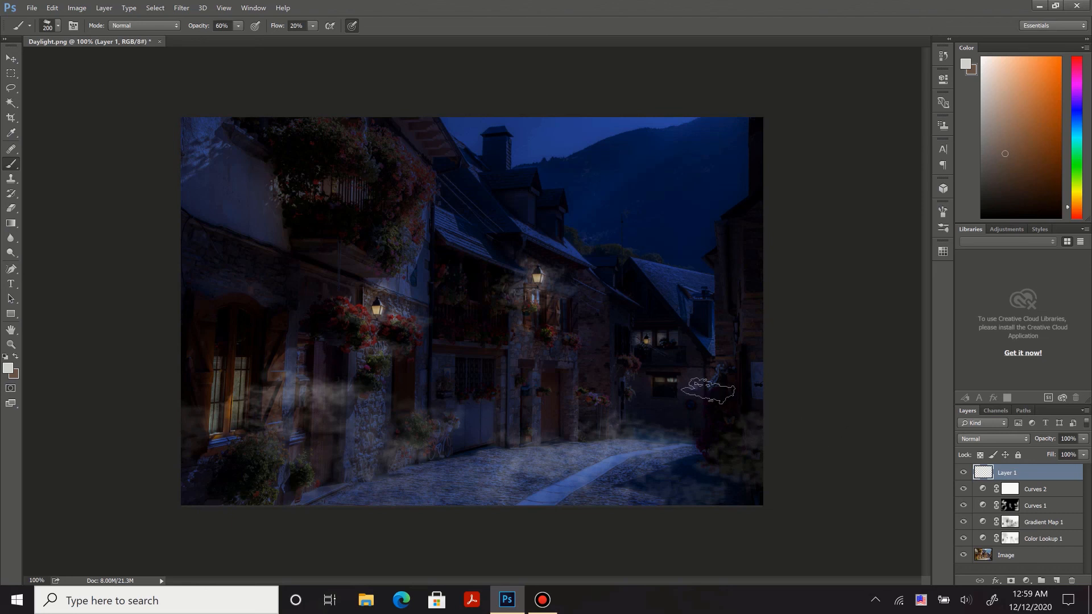
key(v)
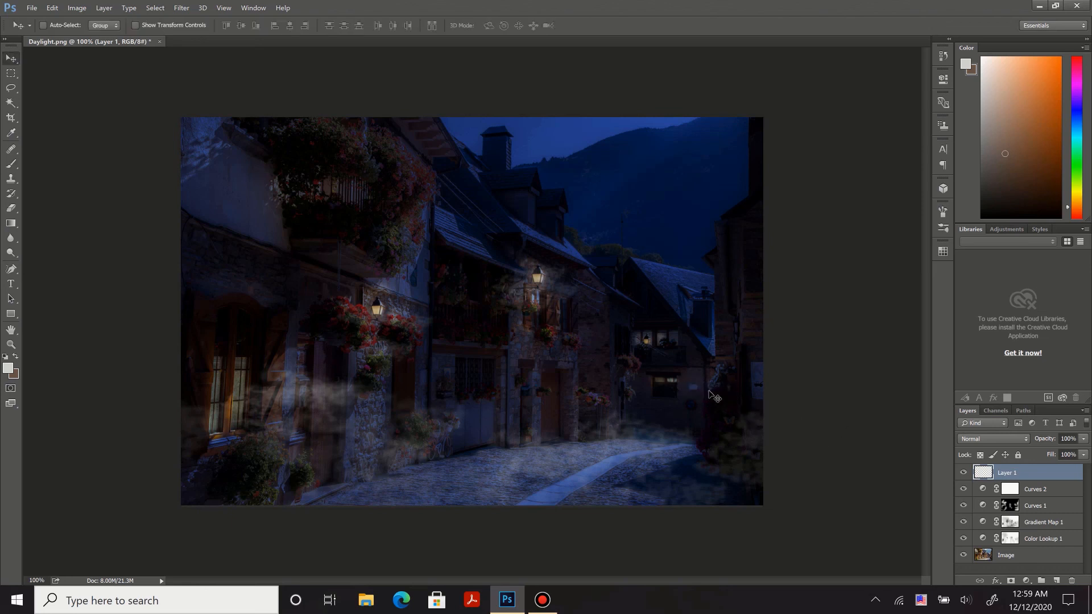
Step: Set the fog layer's blend mode to Screen and its fill to 75%
click(971, 437)
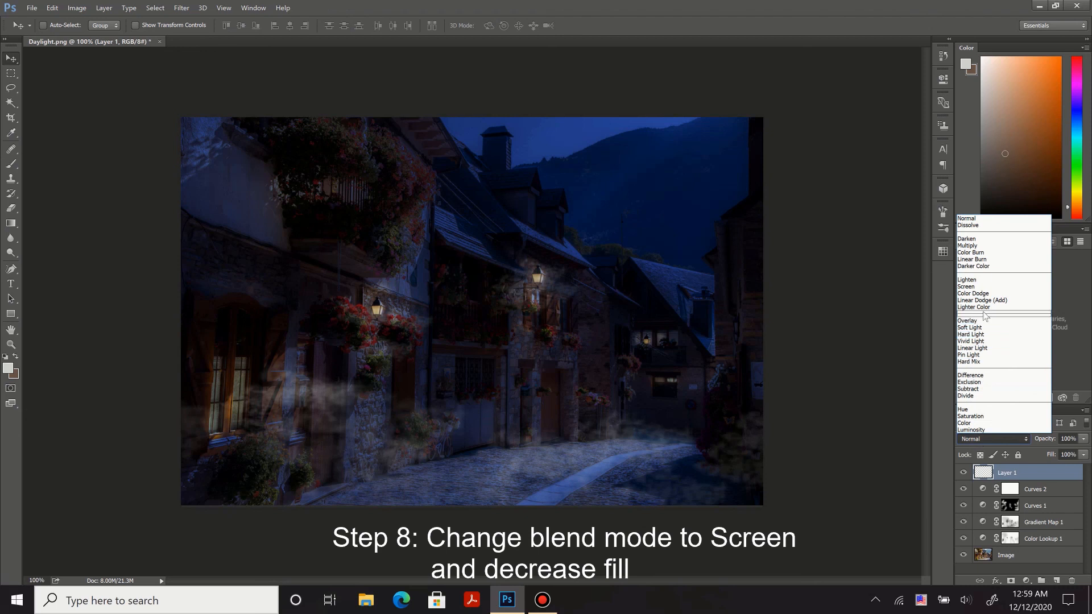
click(983, 320)
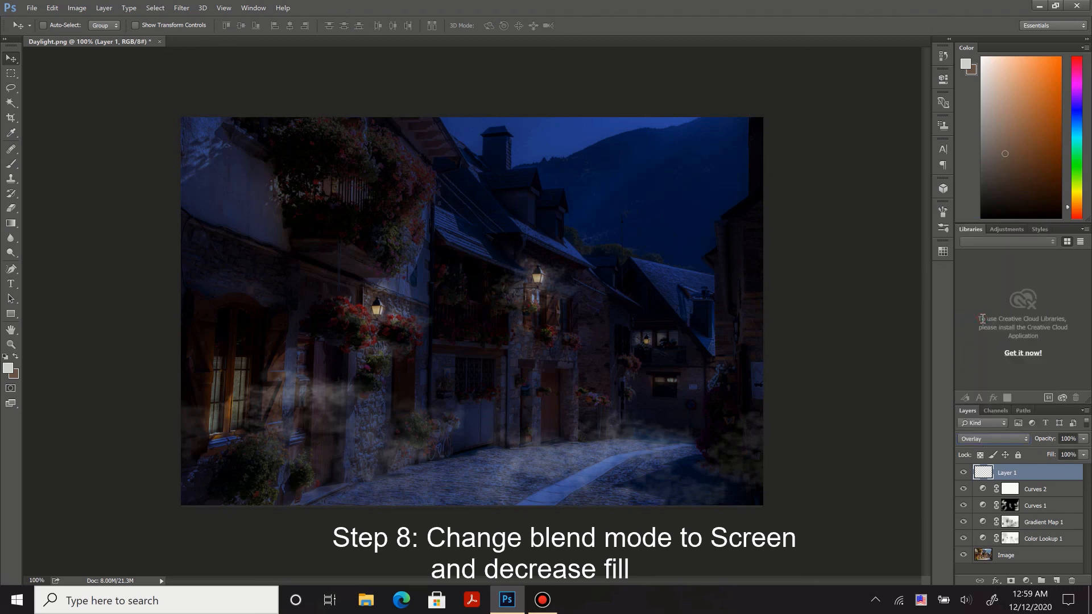
click(999, 440)
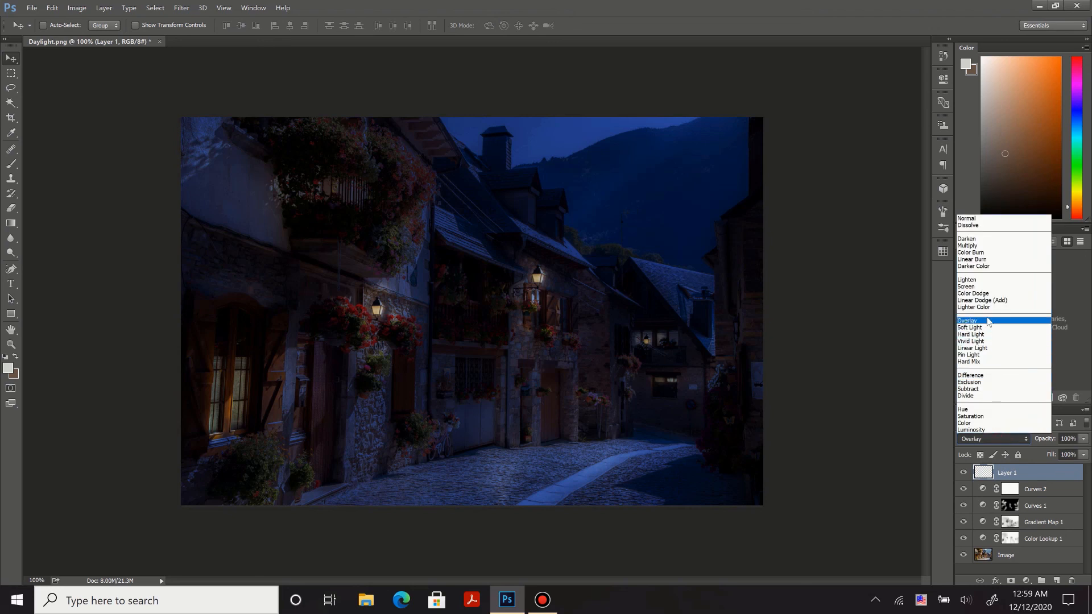
click(992, 286)
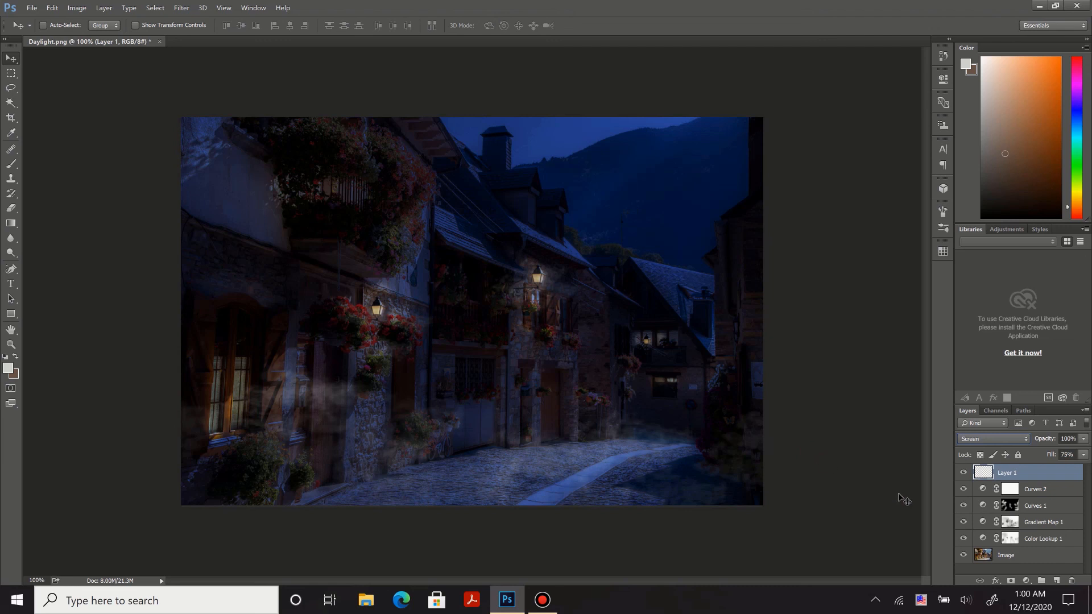
Step: Merge all layers from Image up to Layer 1 into a single layer
click(1006, 572)
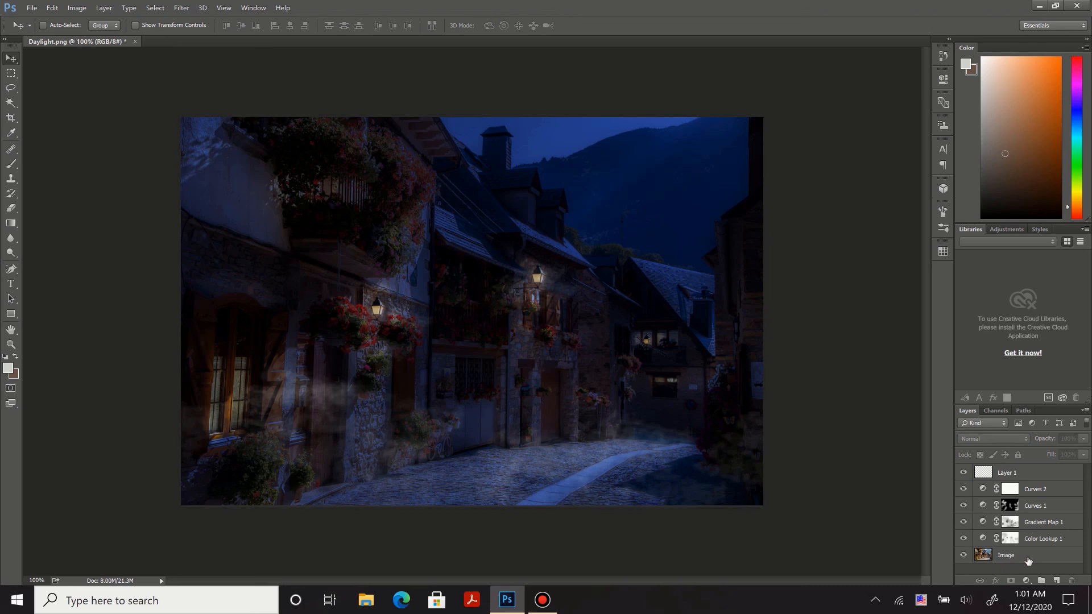
click(1029, 561)
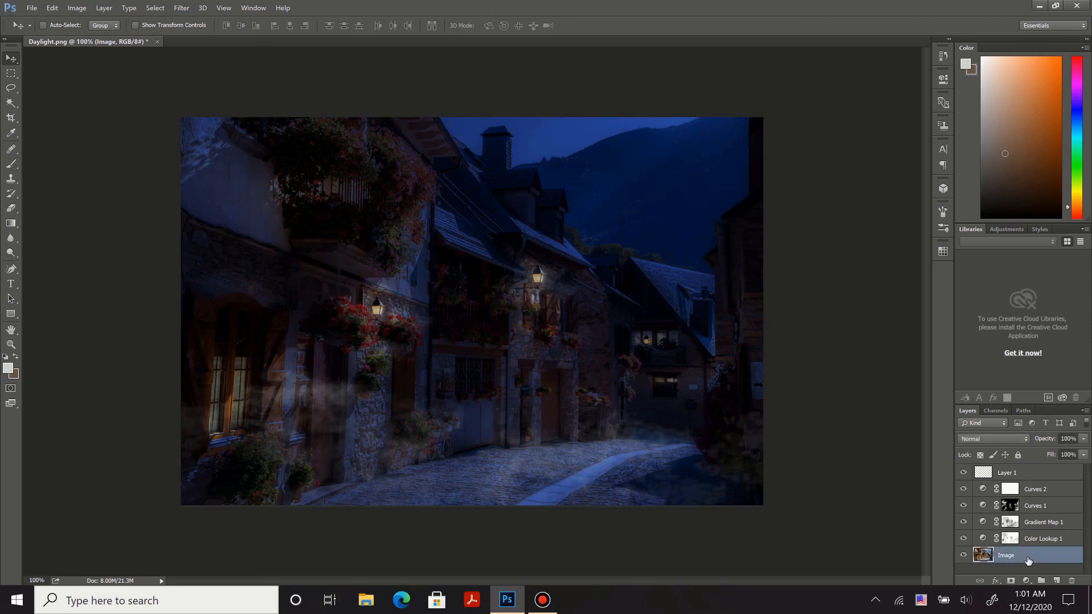
shift+click(1030, 475)
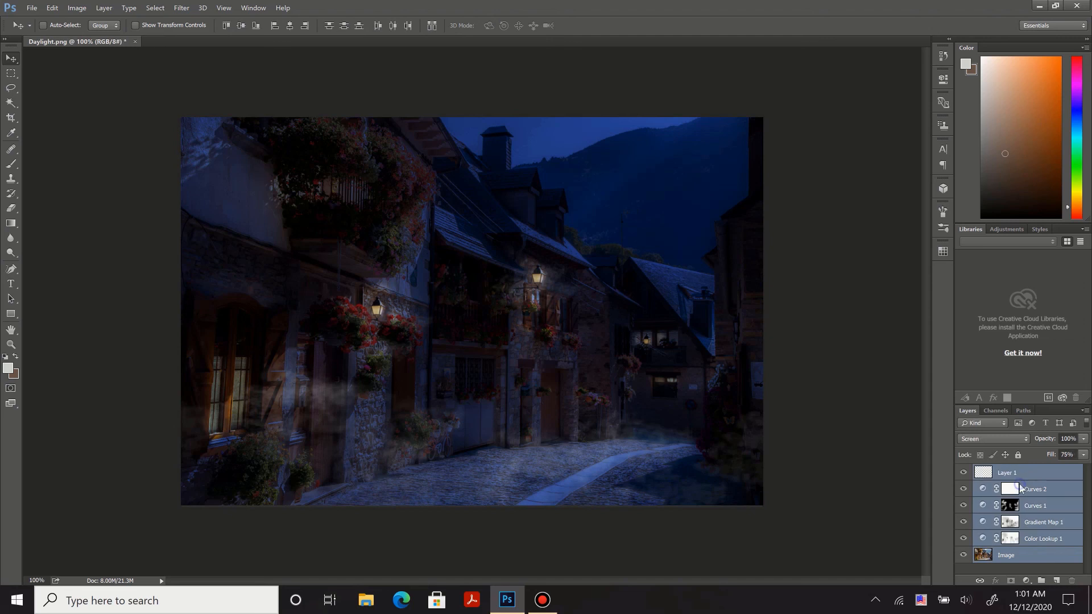
right_click(1021, 488)
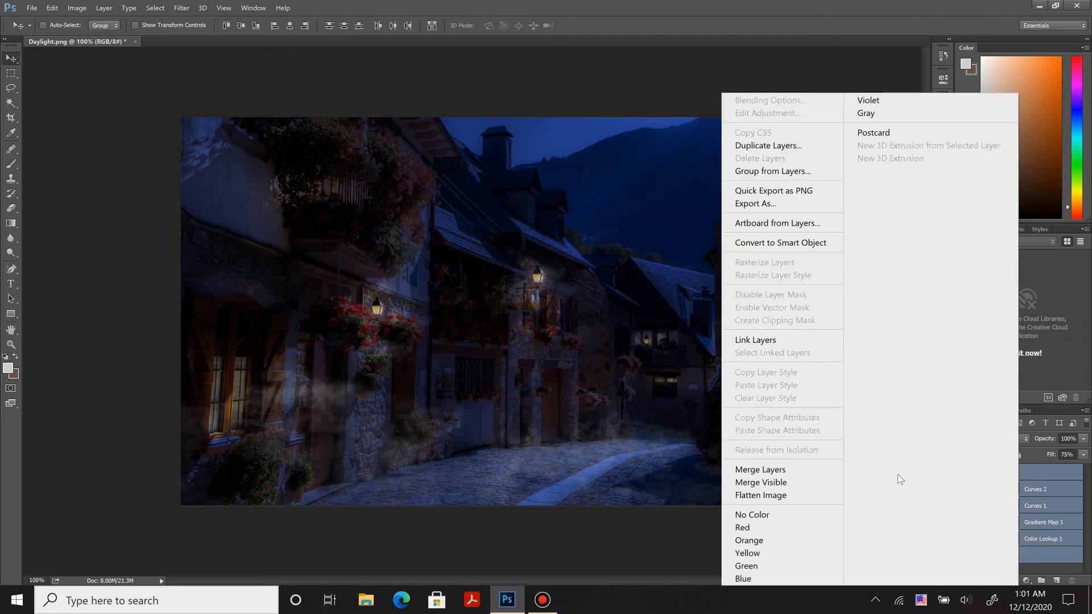
click(816, 470)
click(1013, 523)
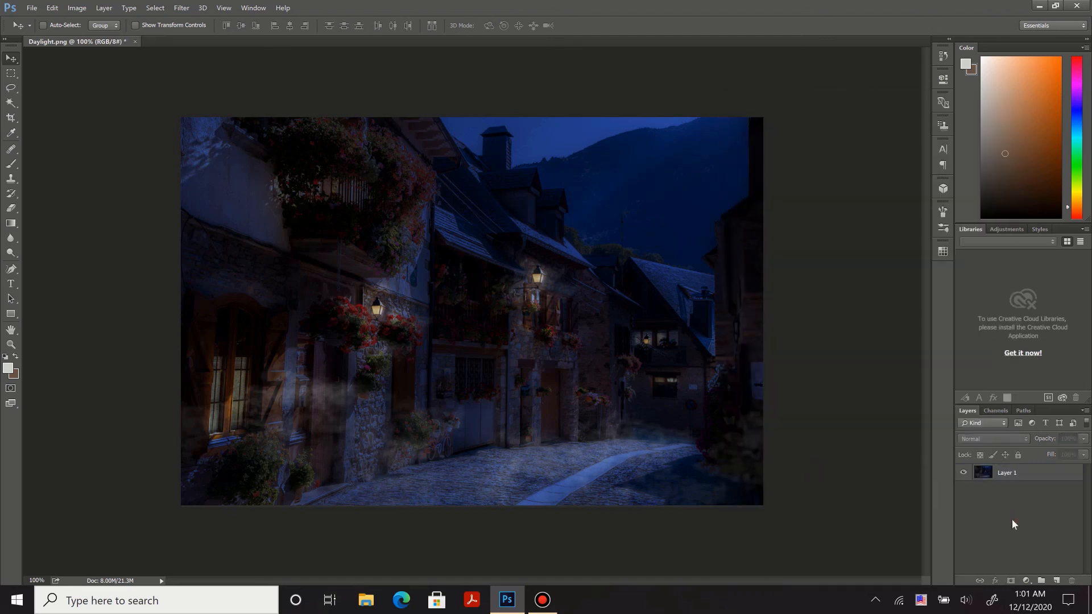
click(831, 388)
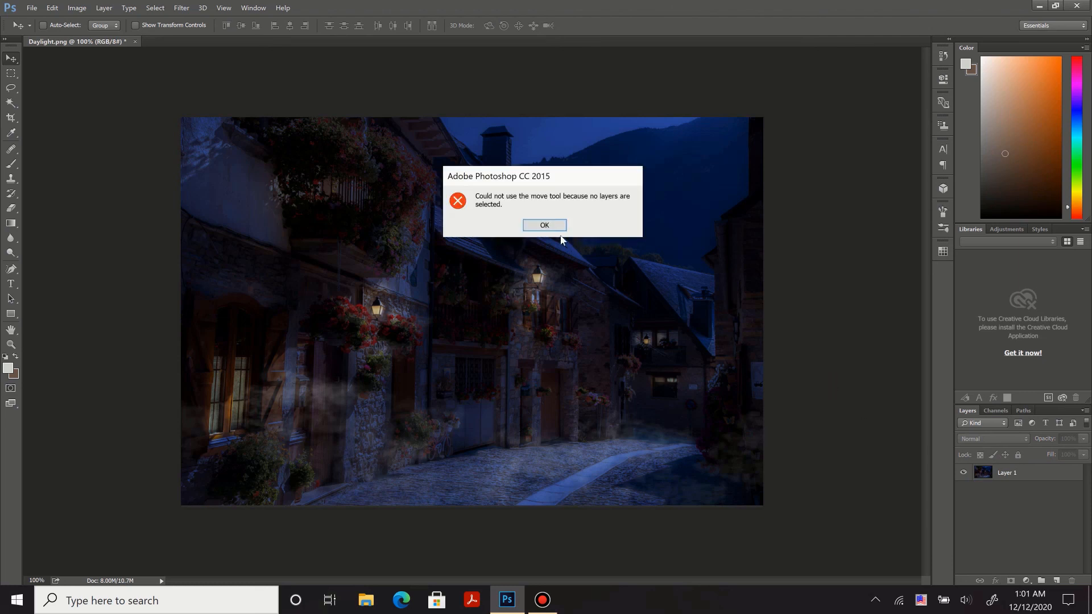
click(546, 226)
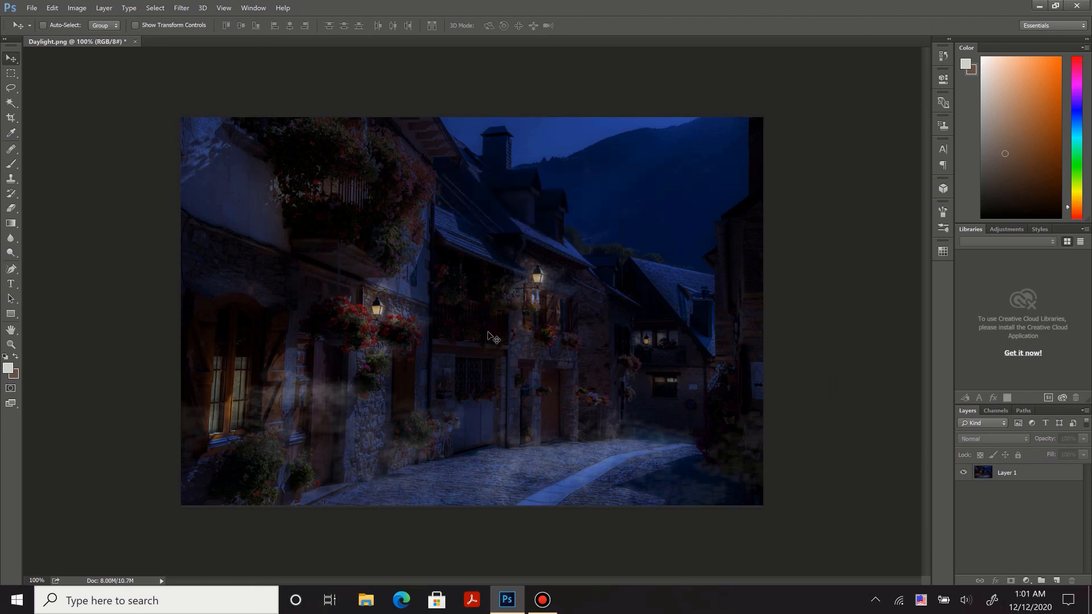